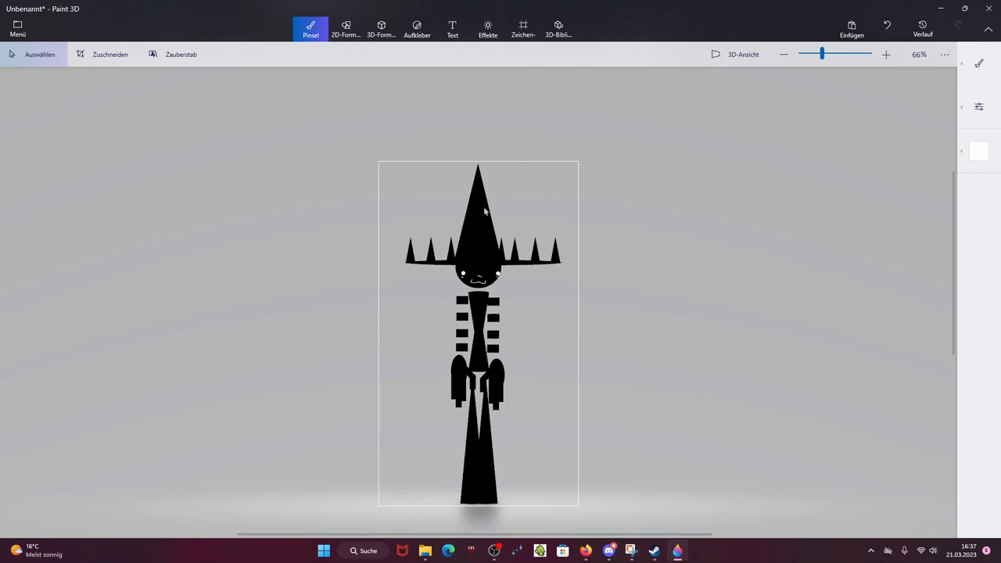
Step: Start exporting the drawing as a PNG image
scroll(520, 408, "up", 1)
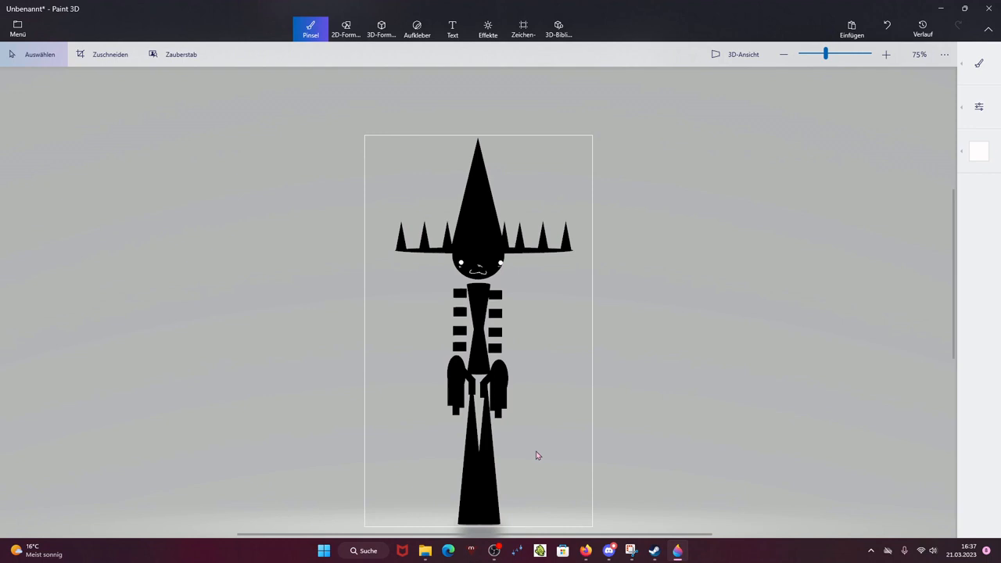
scroll(571, 331, "down", 1)
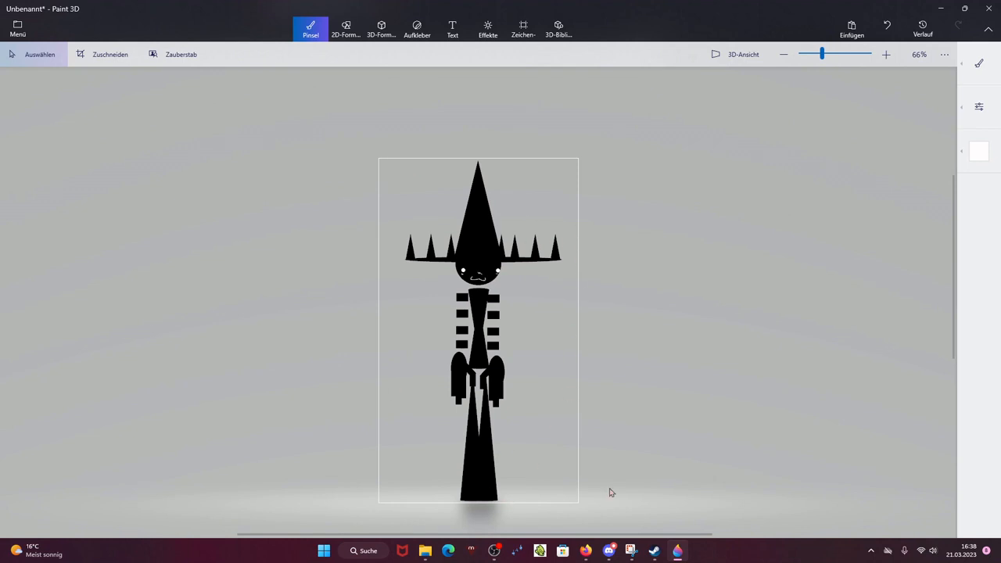
left_click(16, 30)
left_click(47, 163)
left_click(219, 94)
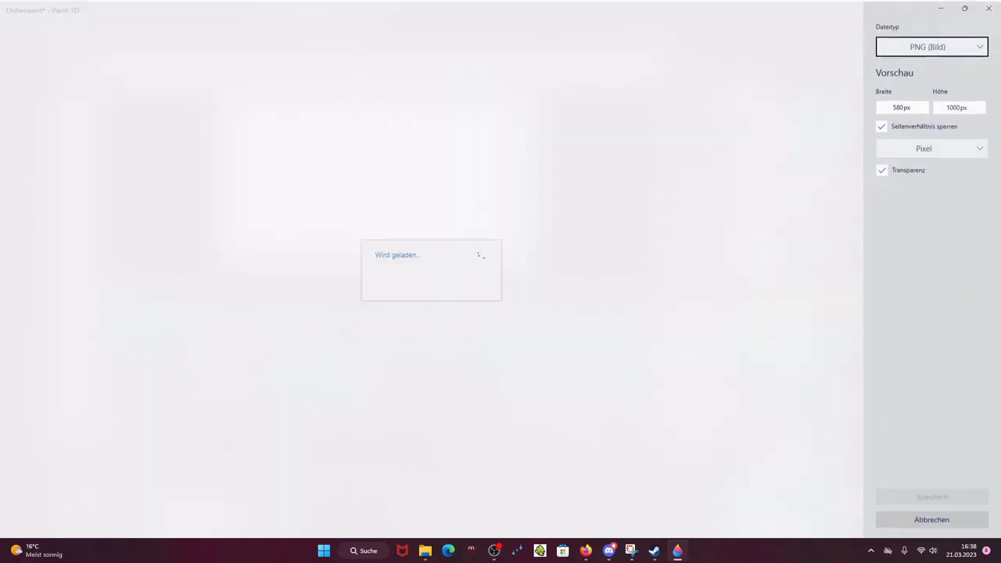
left_click(932, 496)
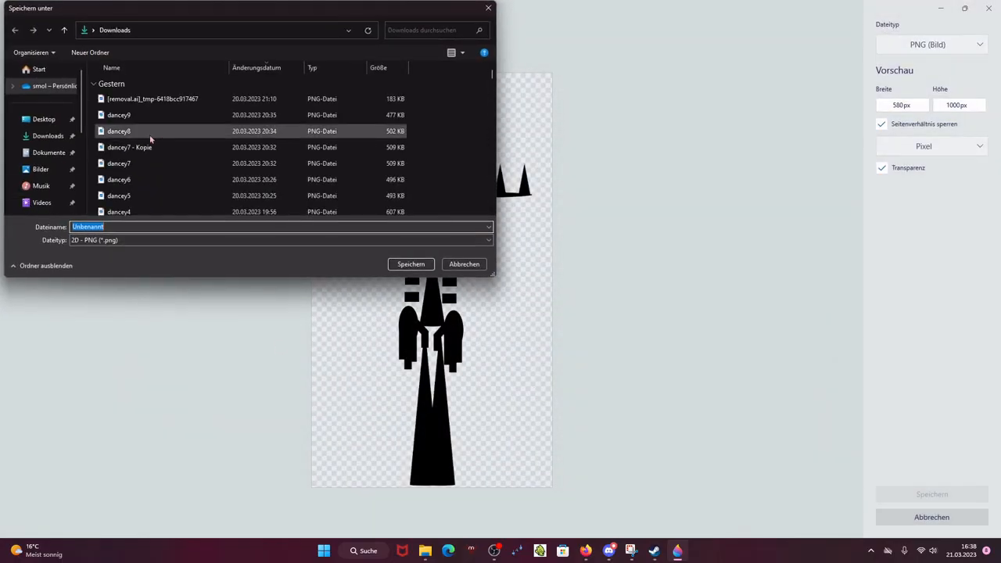
Step: Save the image into the Downloads folder as blackman1
left_click(47, 140)
left_click(121, 226)
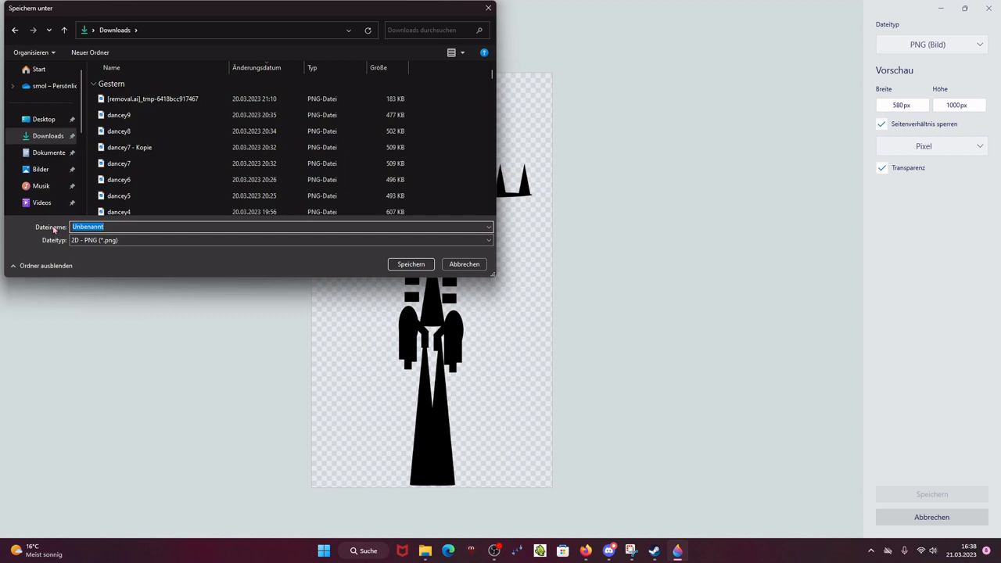
type("the j")
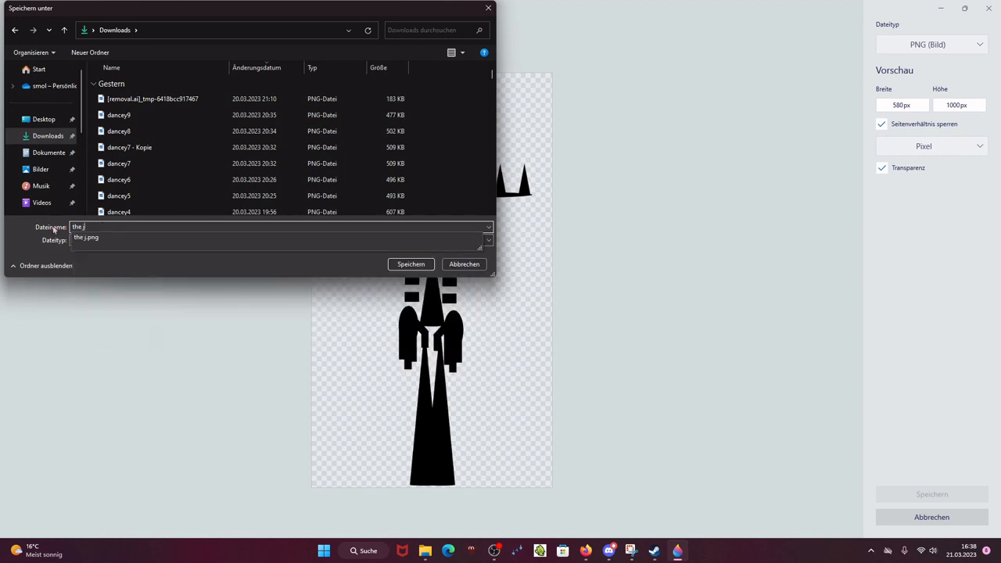
key("BackSpace")
key("BackSpace")
key("BackSpace")
key("BackSpace")
key("BackSpace")
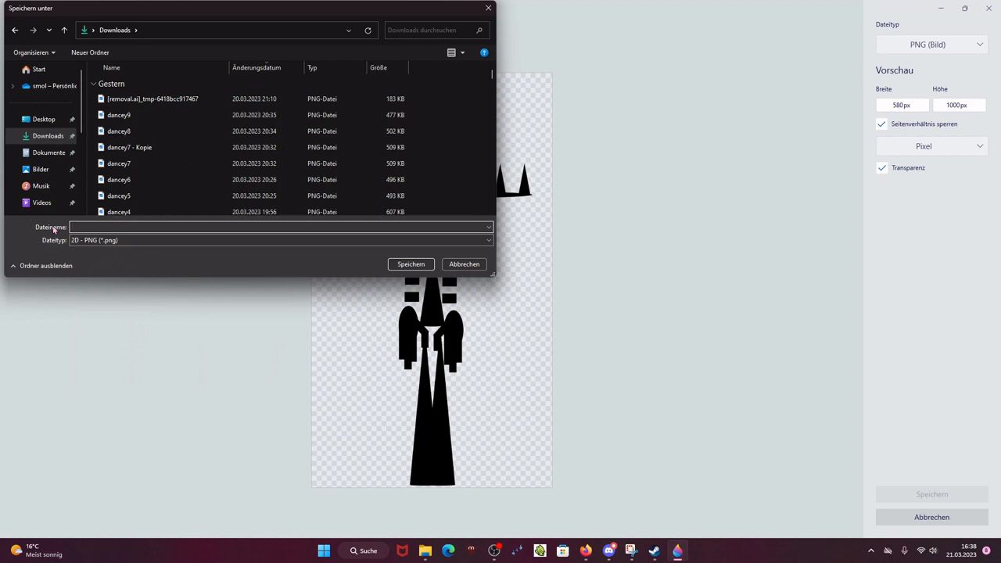
type("blackman1")
key("Return")
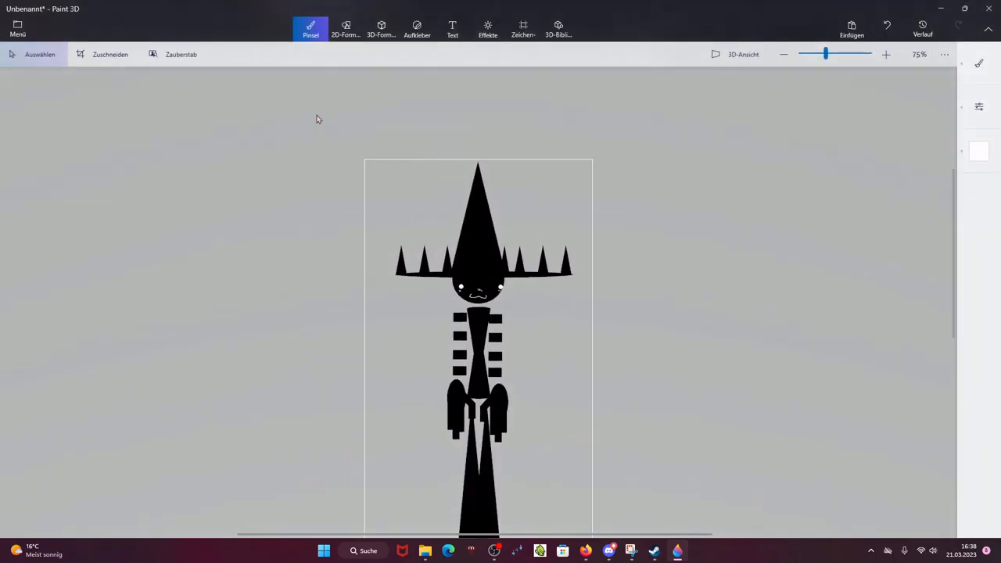
Step: Select the hat and head, nudge them slightly right and turn them a little
left_click_drag(373, 119, 655, 315)
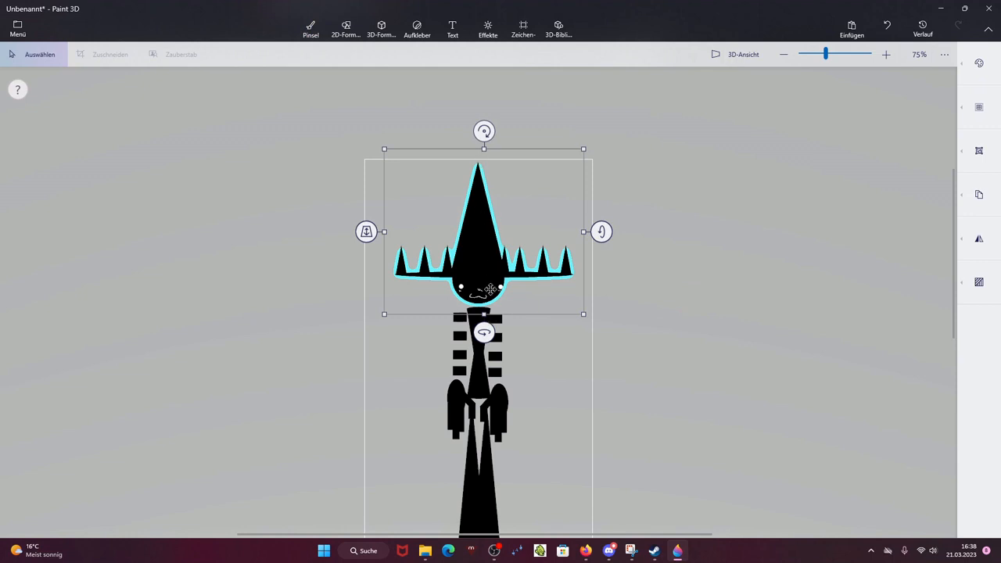
left_click_drag(490, 290, 499, 292)
mouse_move(494, 336)
left_mouse_down()
mouse_move(507, 347)
mouse_move(498, 341)
left_mouse_up()
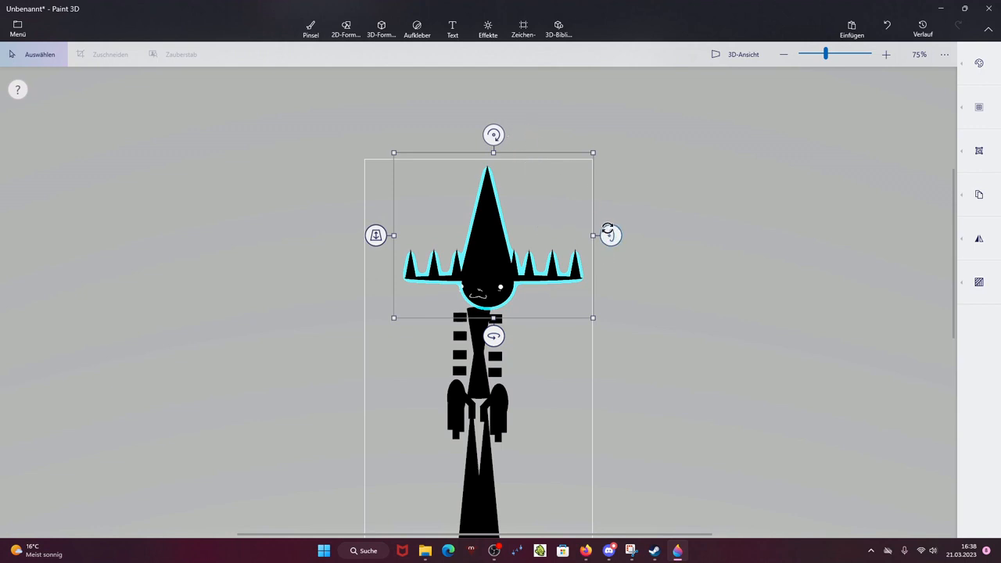
left_click_drag(607, 231, 611, 235)
left_click(665, 293)
scroll(421, 234, "up", 2)
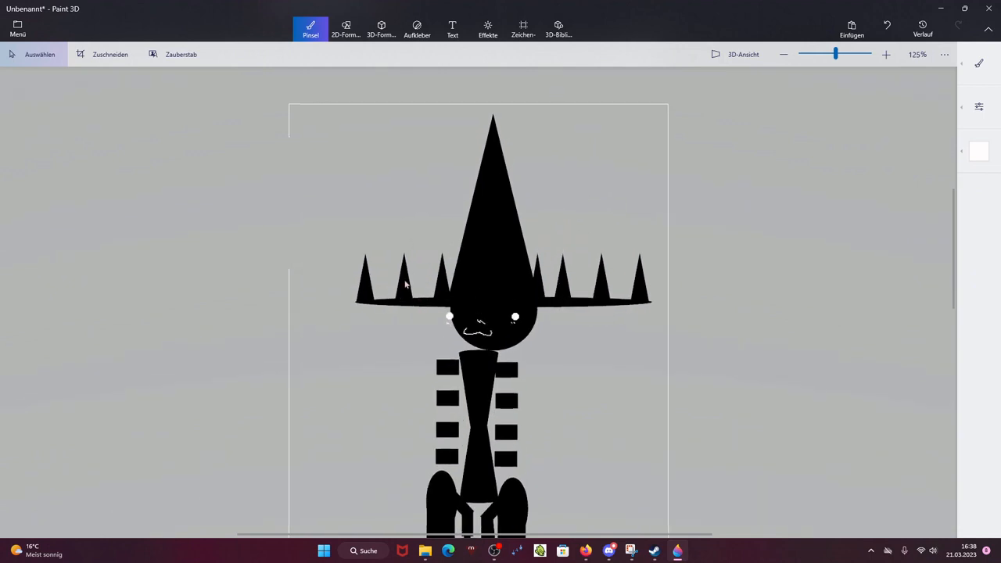
Step: Select the eyes and mouth and move them slightly right
left_click_drag(407, 276, 579, 366)
left_click_drag(517, 334, 538, 342)
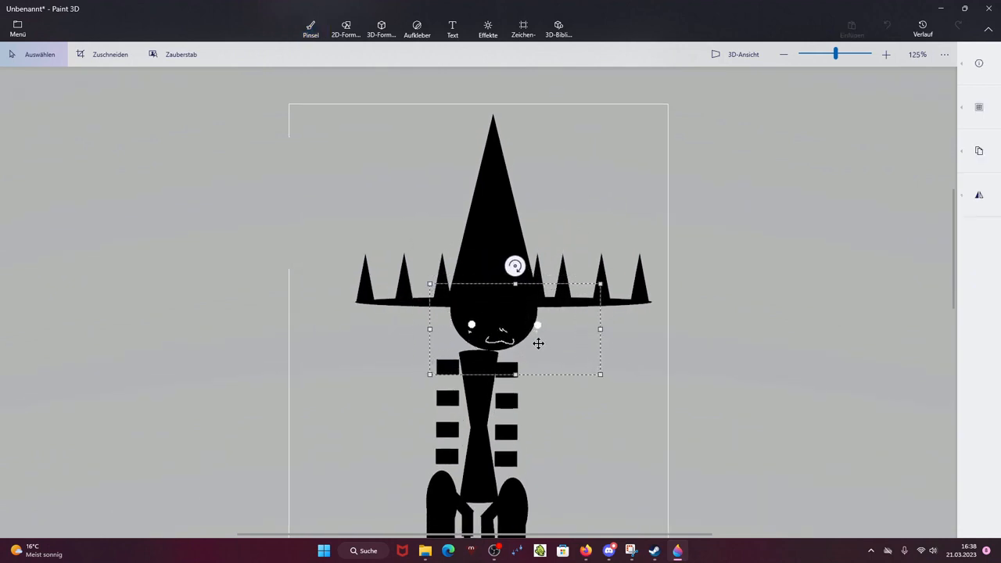
left_click(662, 377)
Step: Select the left arm with its buttons and move it slightly down
scroll(663, 377, "down", 1)
scroll(606, 356, "down", 3)
scroll(445, 278, "up", 2)
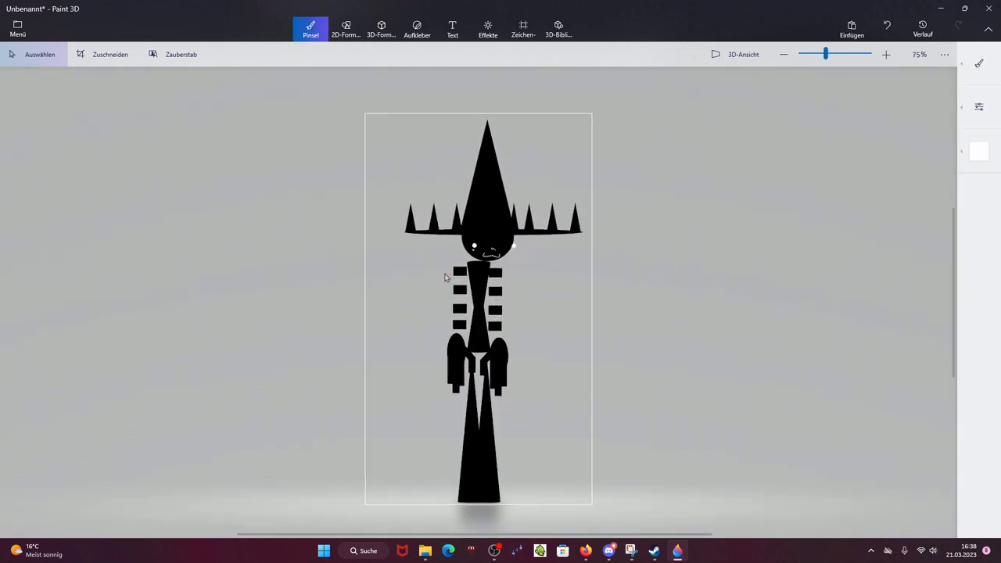
left_click_drag(434, 270, 480, 403)
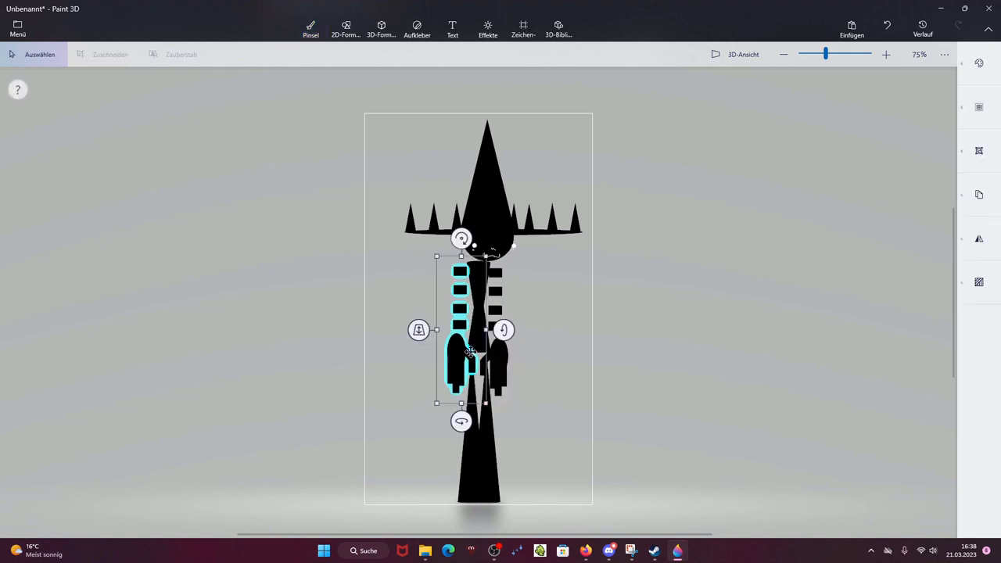
left_click_drag(469, 354, 467, 365)
left_click_drag(582, 321, 573, 317)
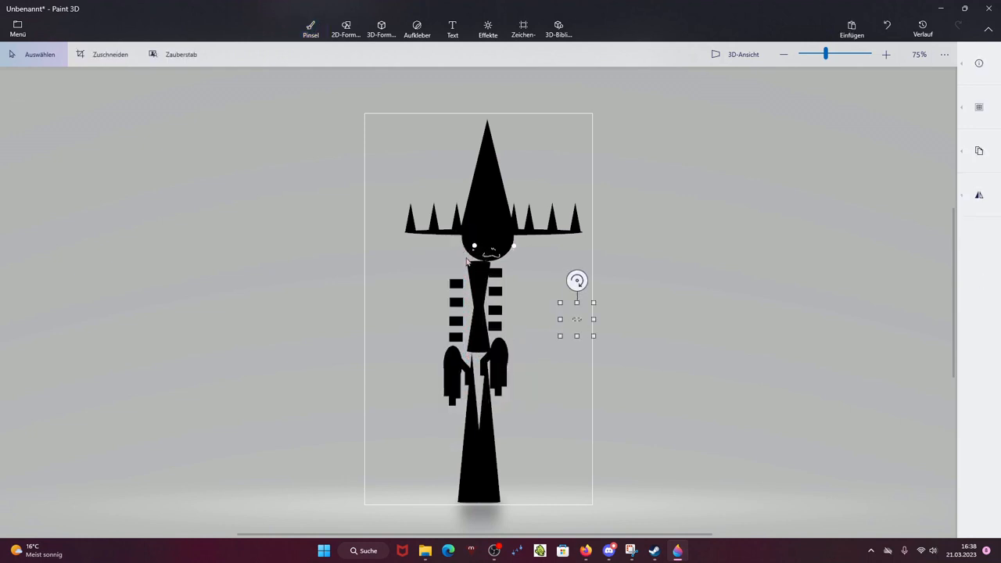
Step: Select the right arm with its buttons and move it slightly down
left_click_drag(472, 257, 548, 431)
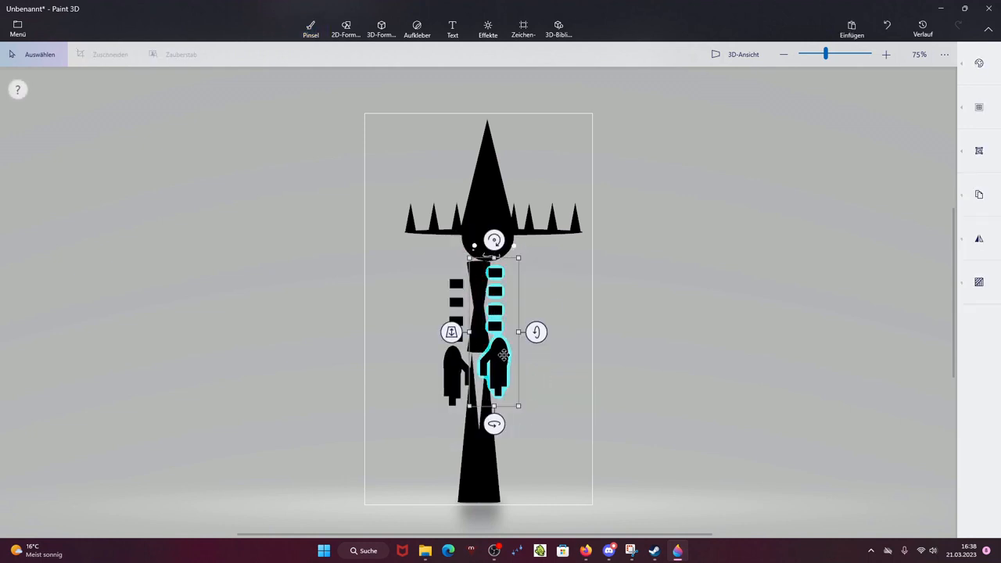
left_click_drag(502, 352, 508, 360)
left_click(592, 327)
scroll(541, 253, "up", 1)
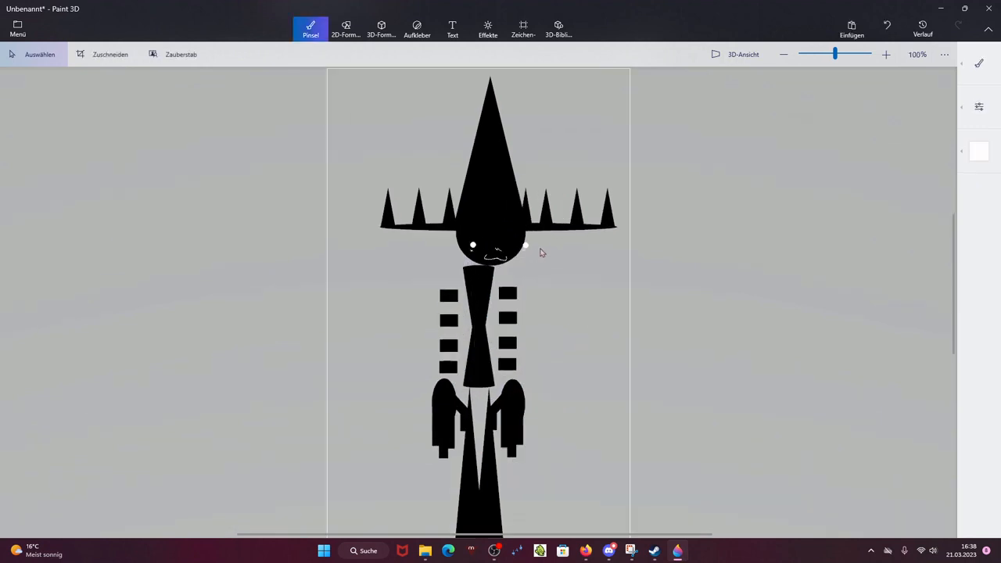
left_click_drag(490, 322, 506, 402)
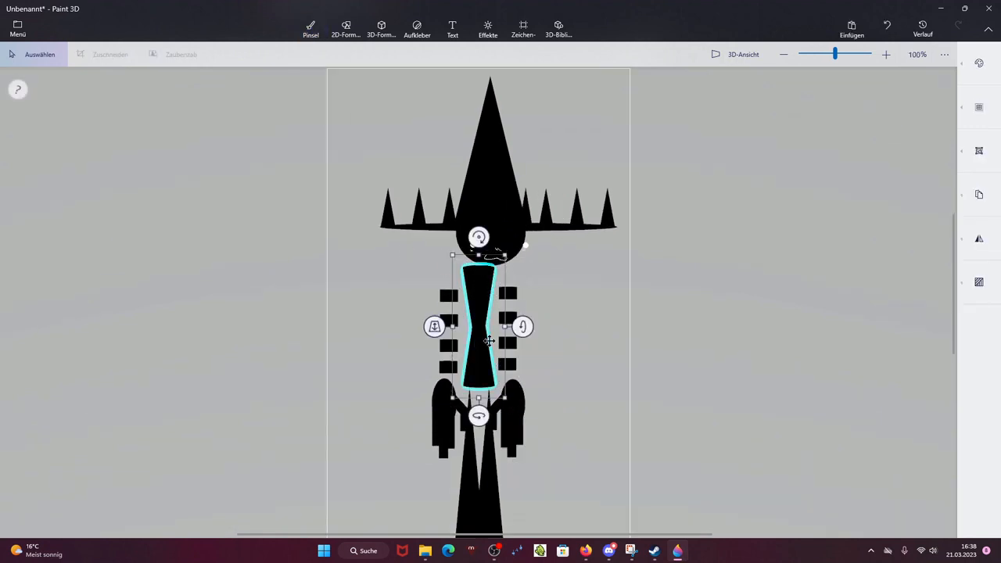
left_click(584, 362)
scroll(583, 363, "down", 2)
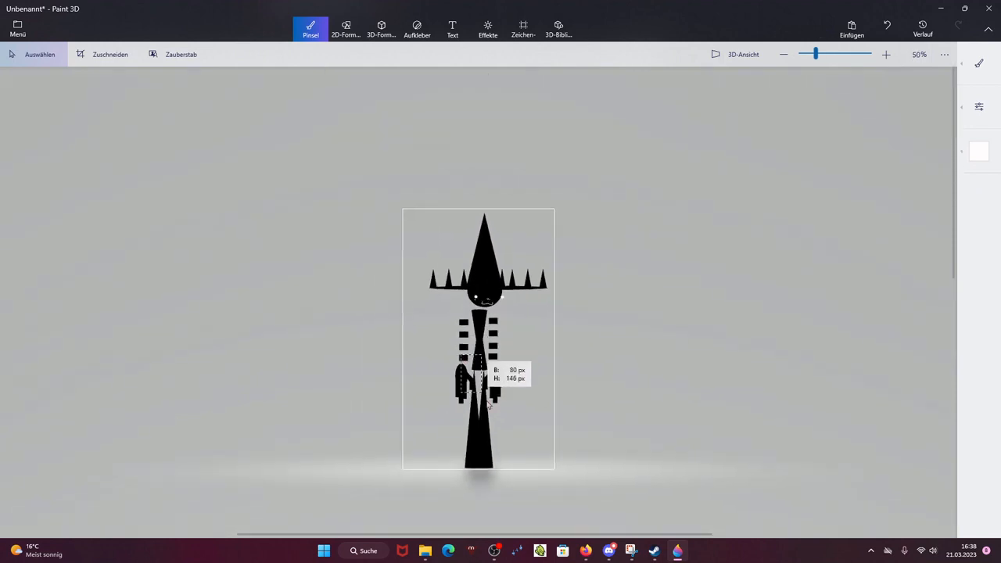
left_click_drag(490, 406, 500, 472)
left_click(537, 456)
scroll(531, 420, "up", 1)
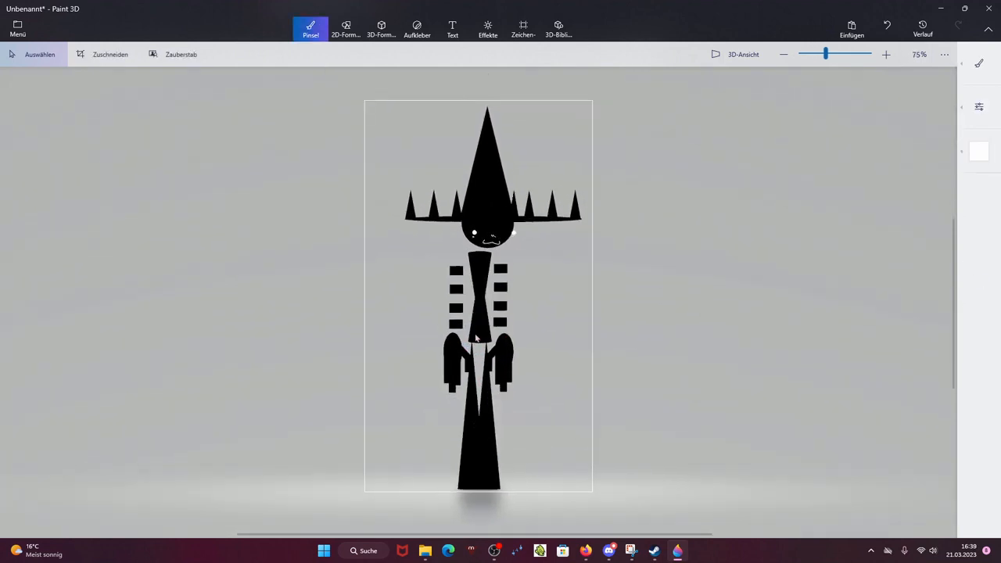
left_click_drag(465, 349, 504, 507)
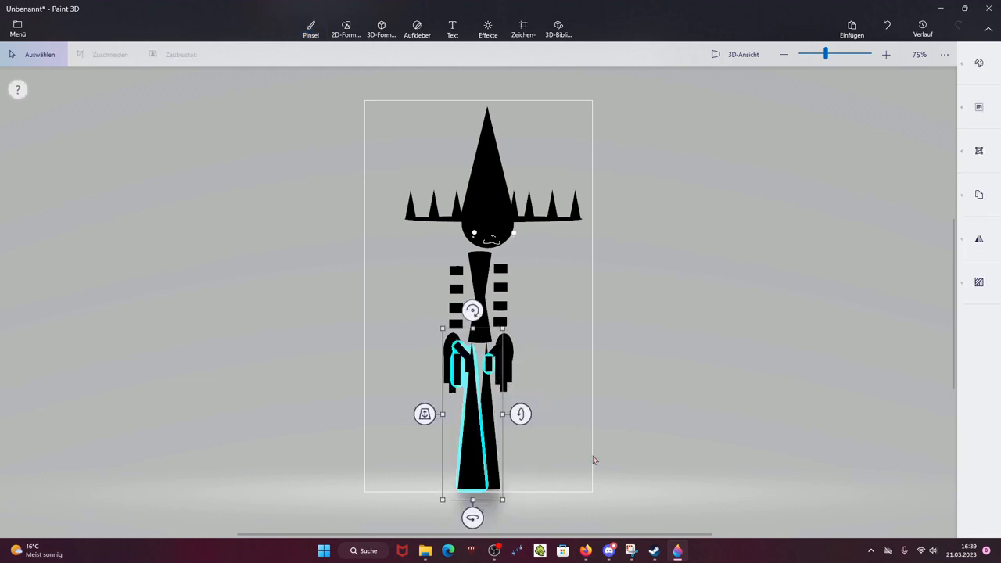
left_click(595, 460)
scroll(595, 460, "up", 1)
left_click_drag(480, 316, 525, 507)
left_click(666, 139)
Step: Preview the figure in 3D view, orbit around it, and return to the flat view
left_click(718, 52)
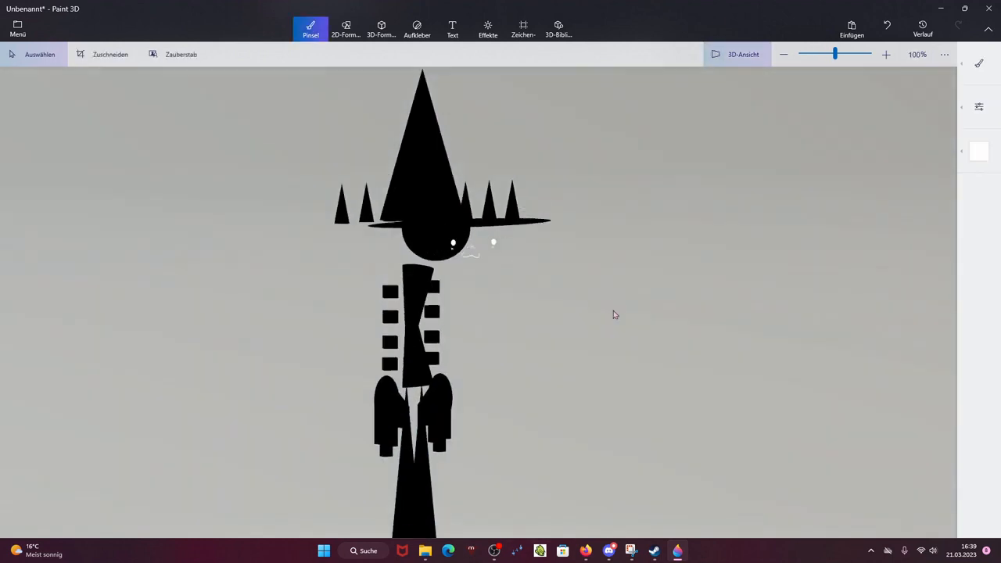
left_click_drag(615, 313, 244, 374)
left_click(734, 54)
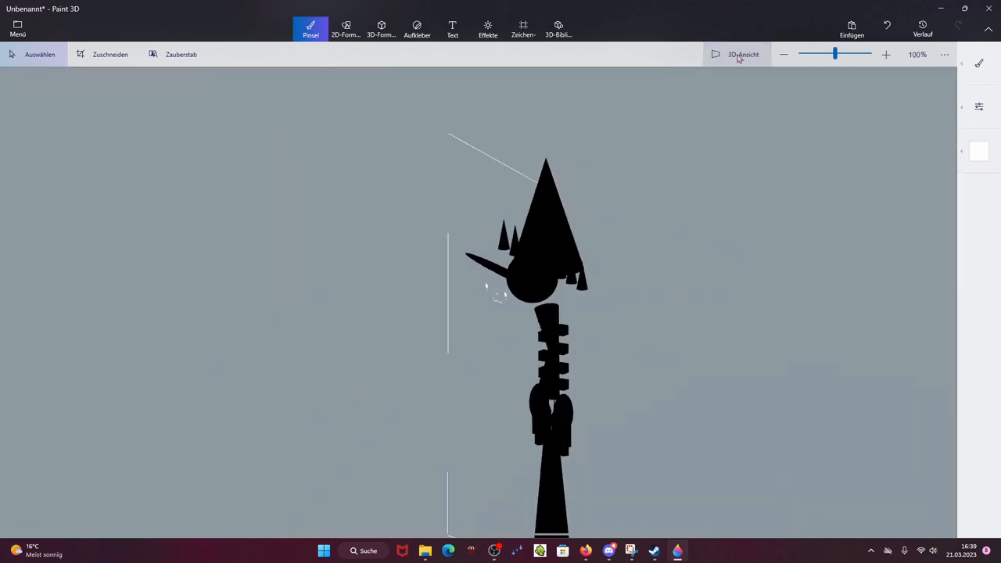
Step: Export the current pose as another PNG image into Downloads, with a file name starting black
left_click(17, 25)
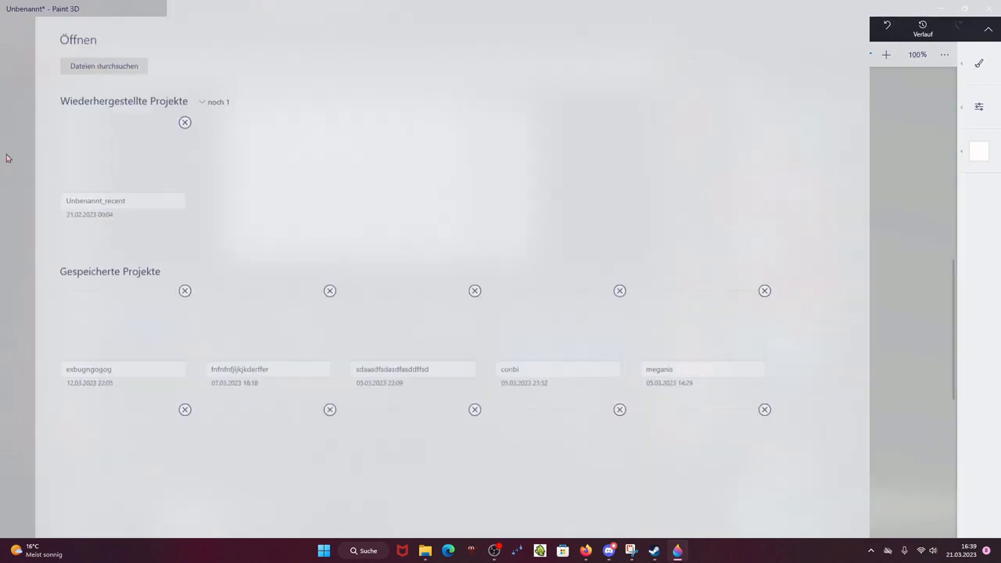
left_click(47, 109)
left_click(217, 92)
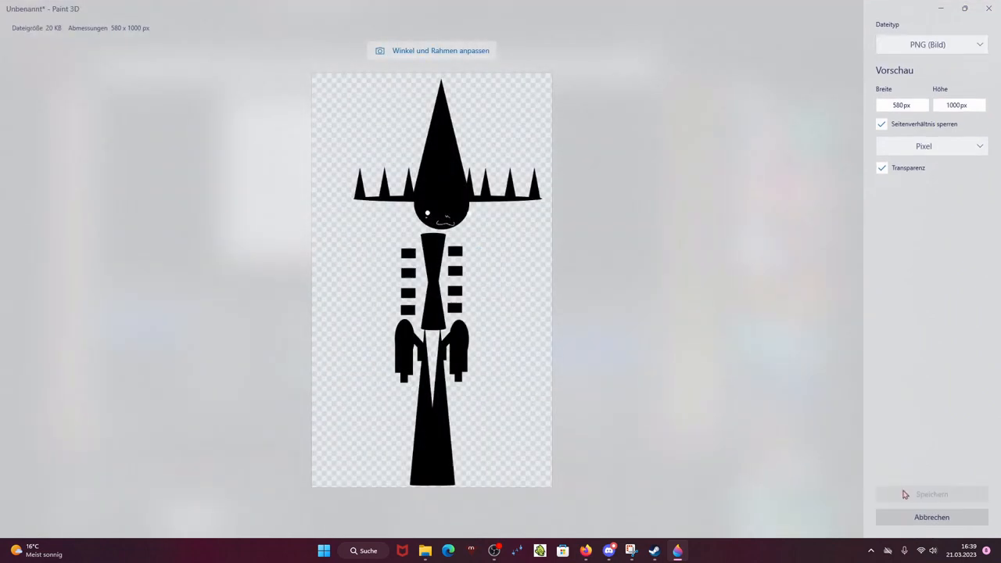
left_click(899, 494)
type("s")
key("BackSpace")
type("blackman")
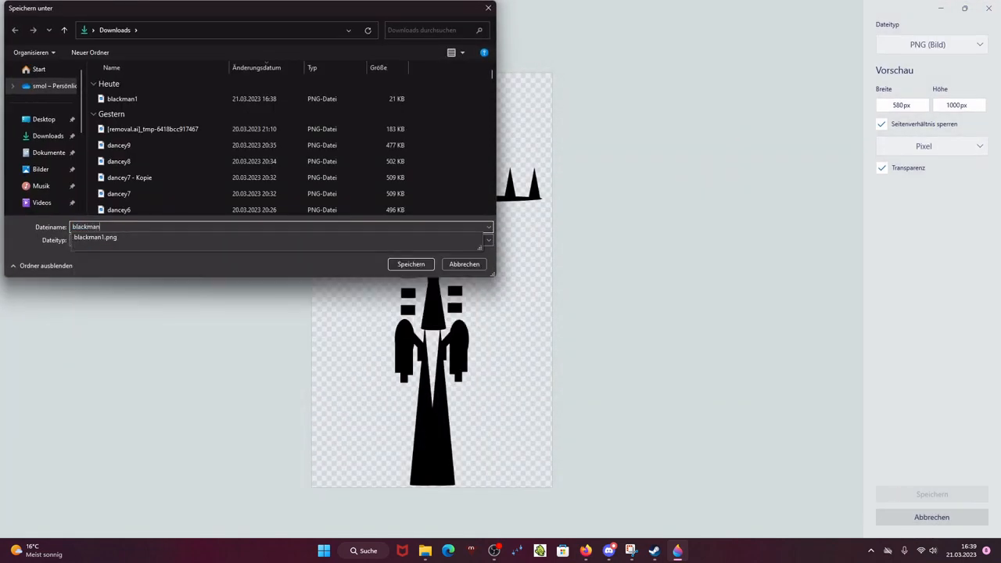
key("Return")
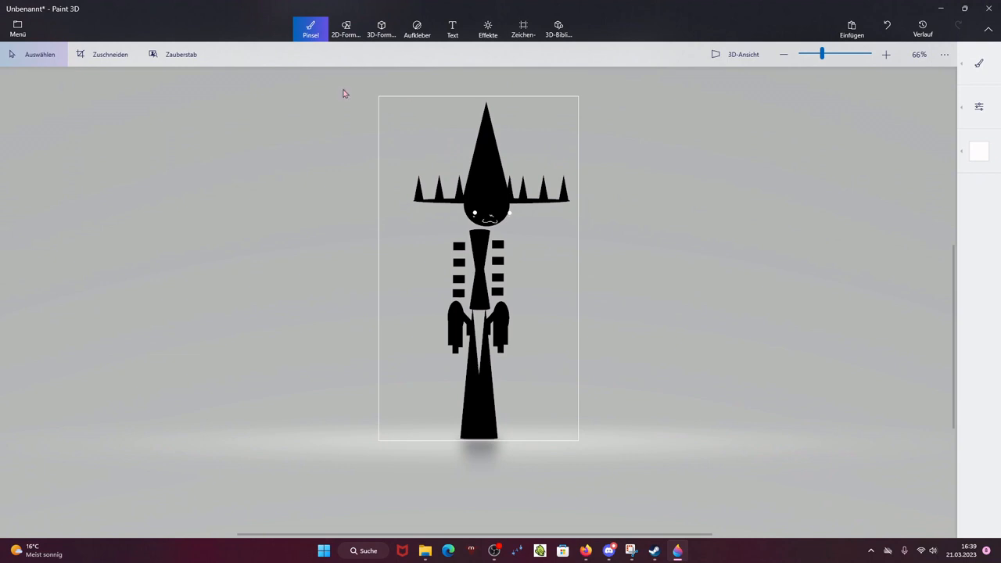
Step: Select the hat and head and nudge them slightly down and right
left_click_drag(343, 93, 688, 245)
left_click_drag(530, 209, 532, 212)
left_click(669, 213)
scroll(501, 223, "up", 3)
scroll(501, 226, "up", 1)
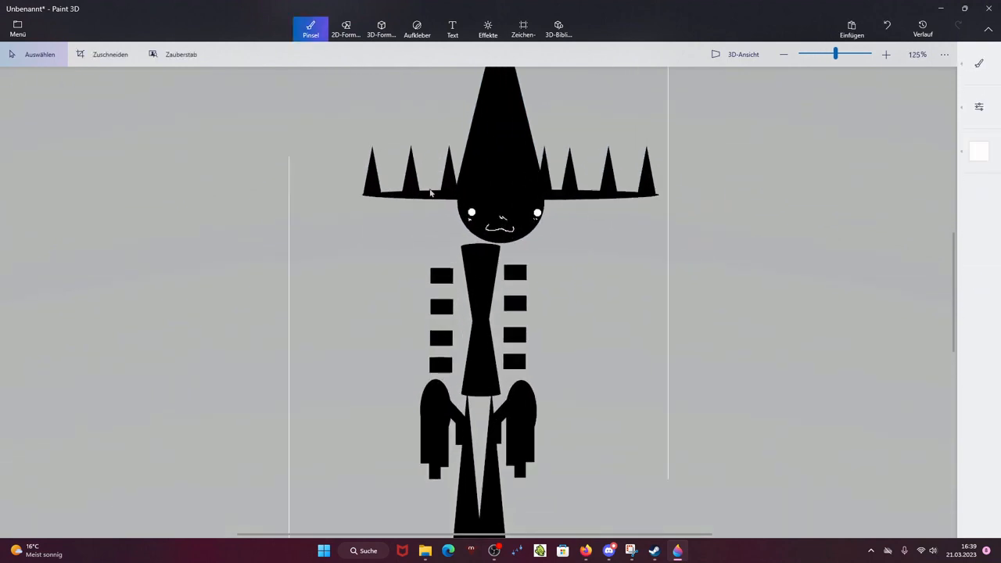
left_click_drag(433, 195, 562, 263)
left_click(599, 321)
scroll(599, 321, "up", 1)
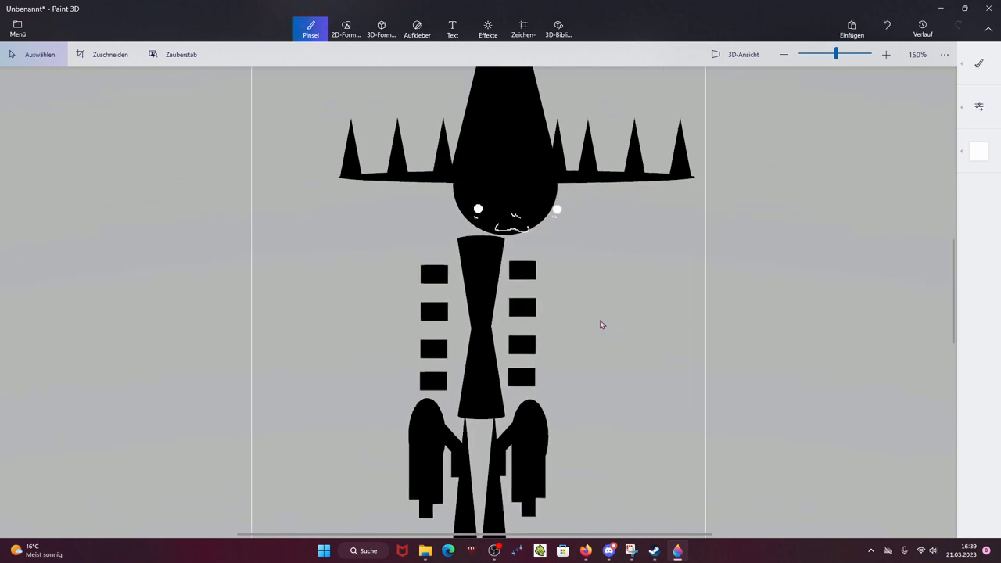
scroll(598, 323, "down", 3)
scroll(563, 343, "up", 1)
left_click_drag(361, 240, 492, 466)
left_click(499, 410)
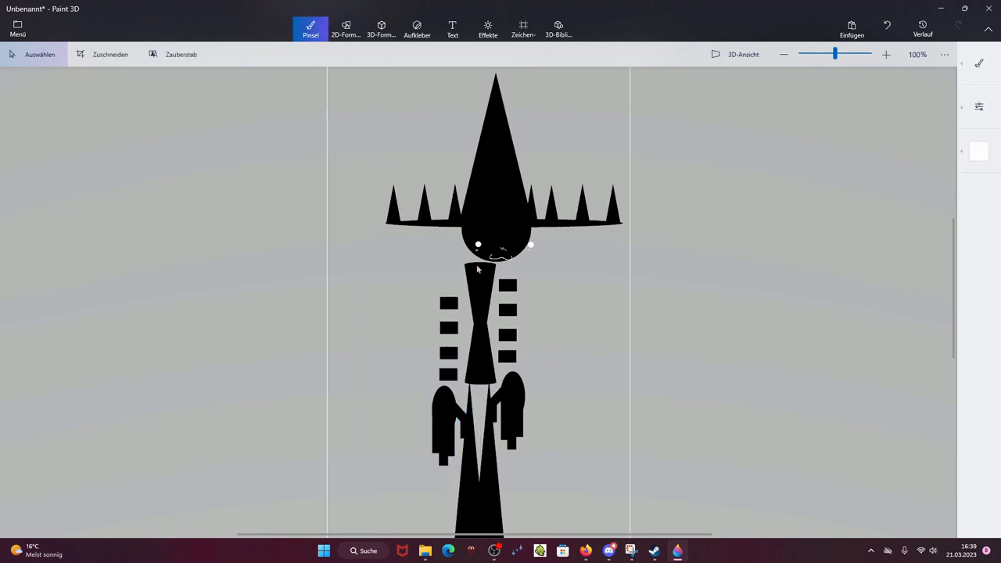
Step: Select the right arm with its buttons and nudge it slightly
left_click_drag(476, 270, 570, 477)
left_click_drag(512, 404, 514, 406)
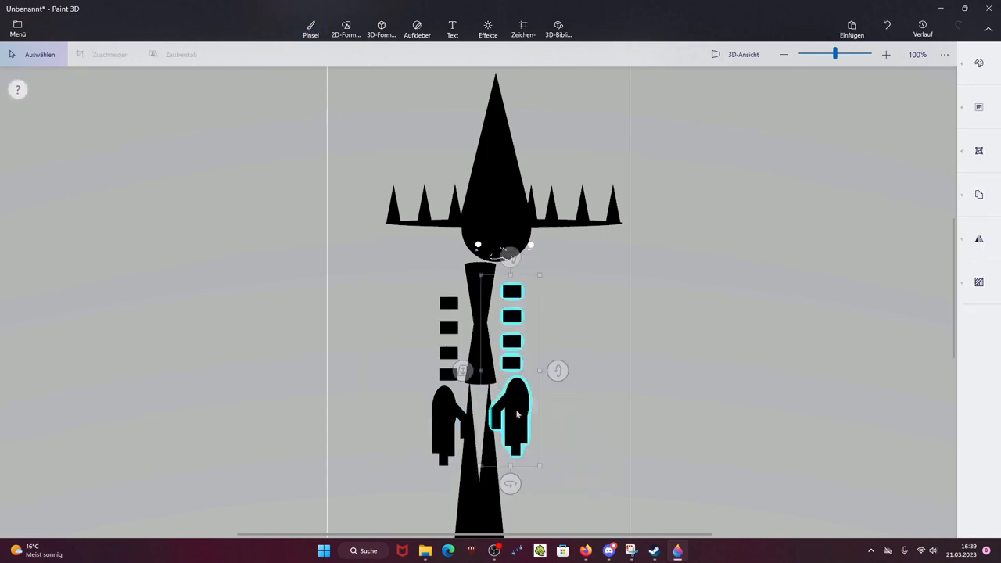
left_click(591, 382)
scroll(458, 287, "down", 3)
scroll(451, 311, "up", 4)
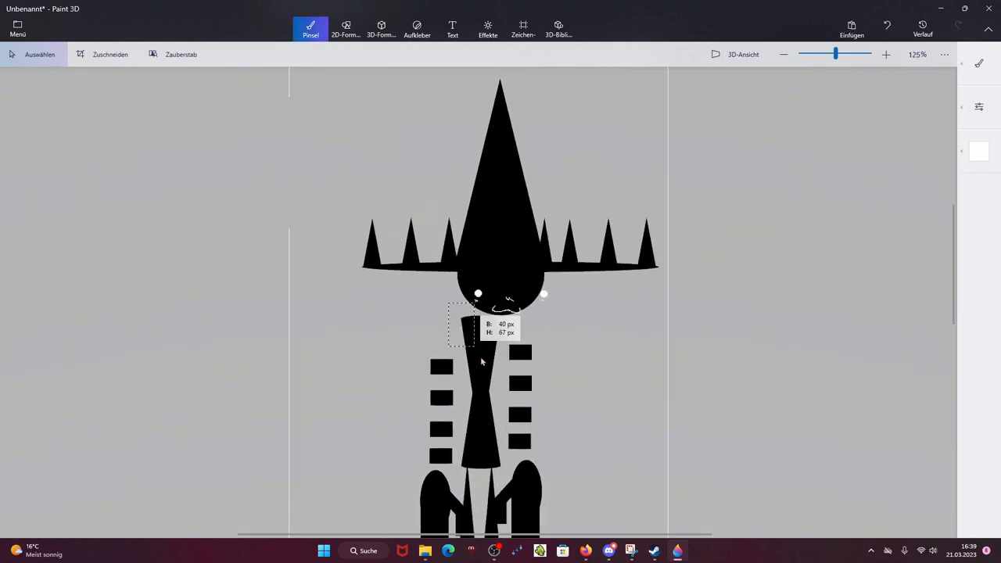
Step: Select the torso and move it slightly down
left_click_drag(482, 362, 513, 479)
left_click_drag(489, 428, 488, 438)
left_click(580, 384)
scroll(581, 384, "down", 5)
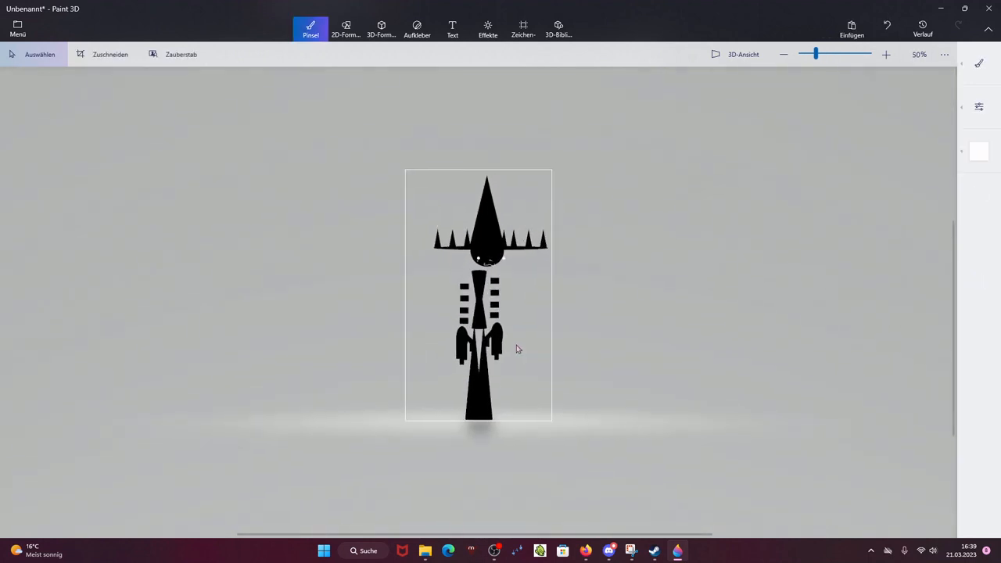
scroll(516, 349, "up", 5)
scroll(455, 298, "down", 3)
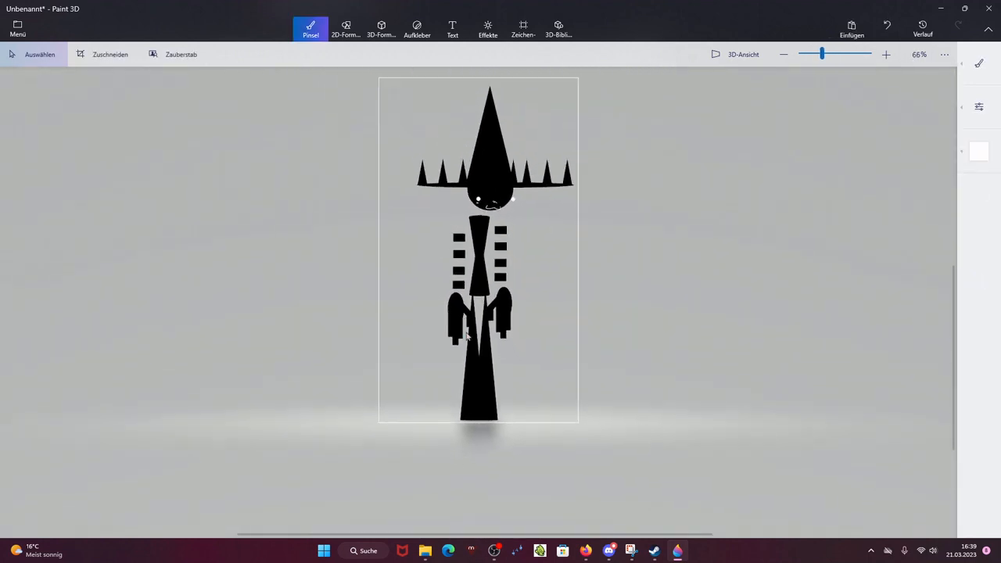
scroll(455, 298, "up", 1)
left_click_drag(479, 336, 483, 432)
left_click(528, 414)
scroll(457, 297, "up", 1)
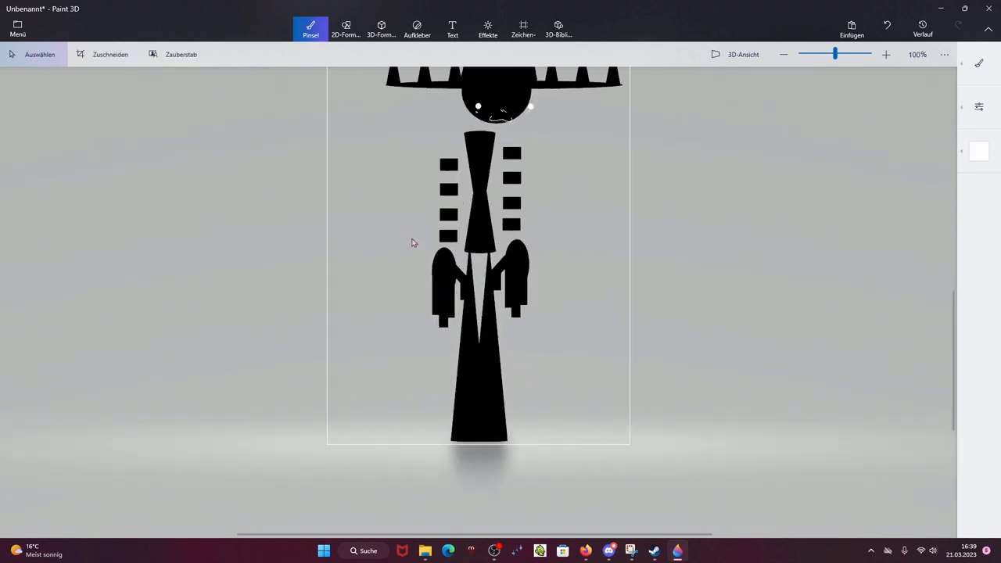
Step: Export the current pose as a PNG image named blackman3 into Downloads
left_click(17, 31)
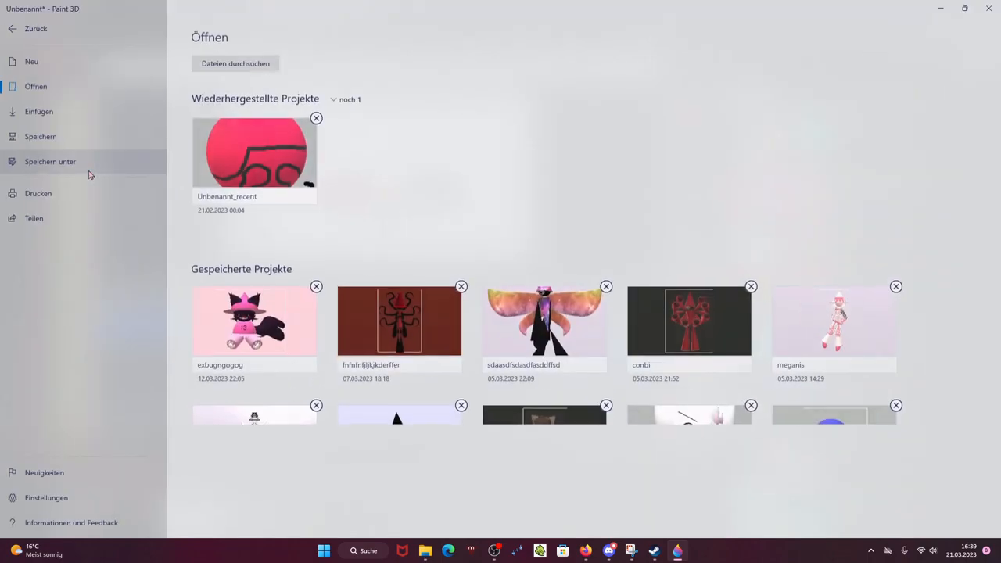
left_click(89, 161)
left_click(219, 93)
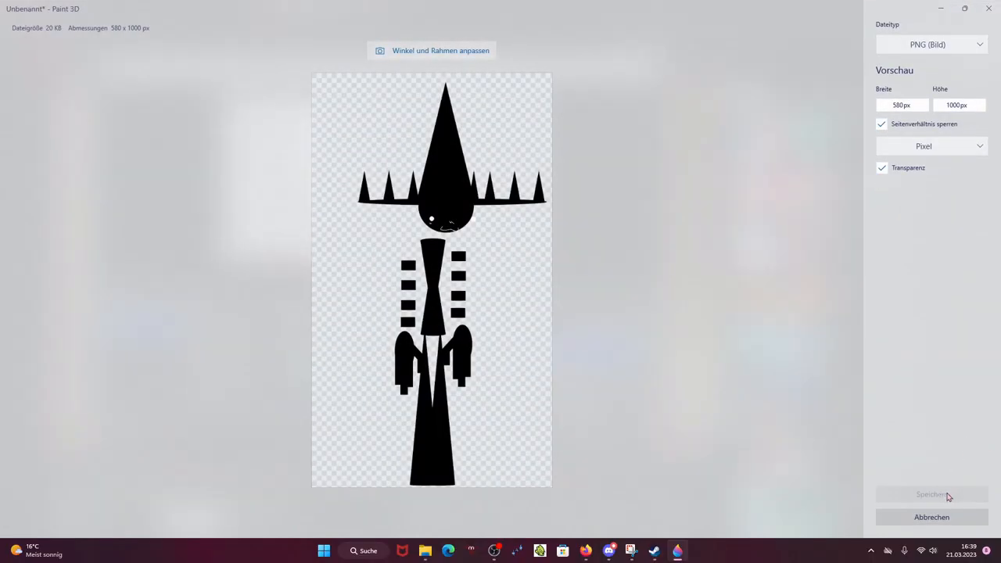
left_click(947, 495)
type("n")
key("BackSpace")
type("b")
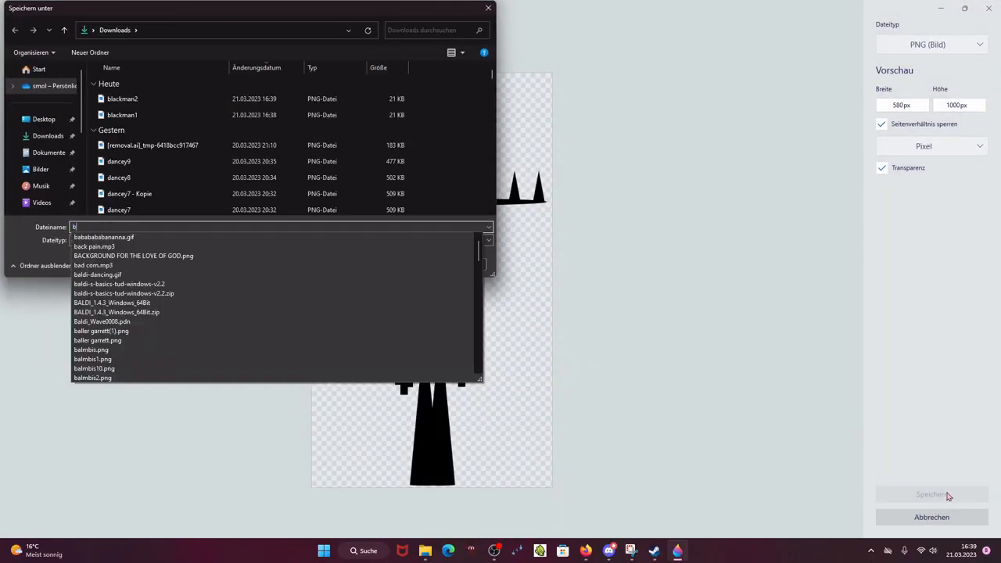
type("lackman")
key("Return")
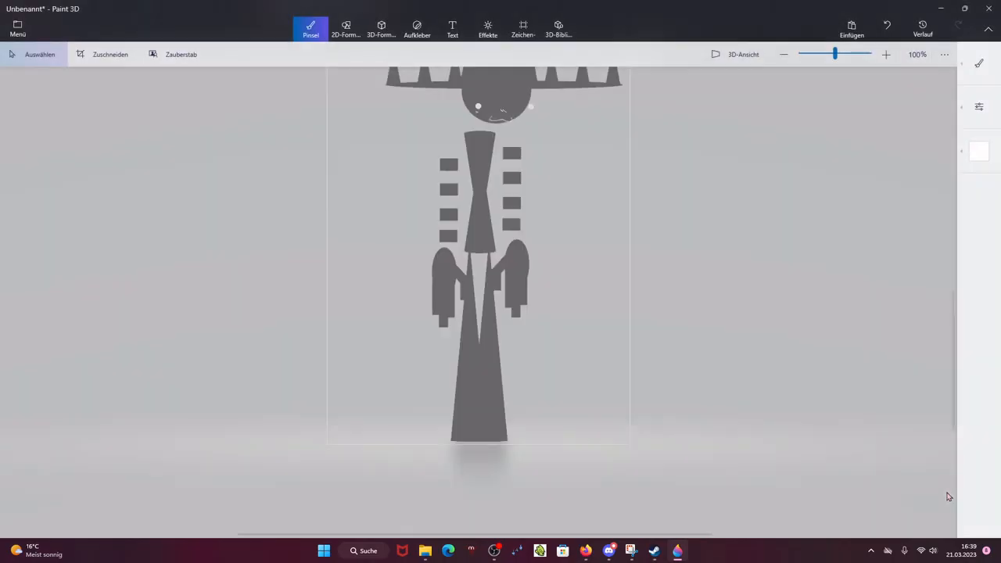
Step: Select the hat and head and nudge them slightly down and right
left_click_drag(406, 188, 670, 357)
left_click_drag(521, 313, 526, 319)
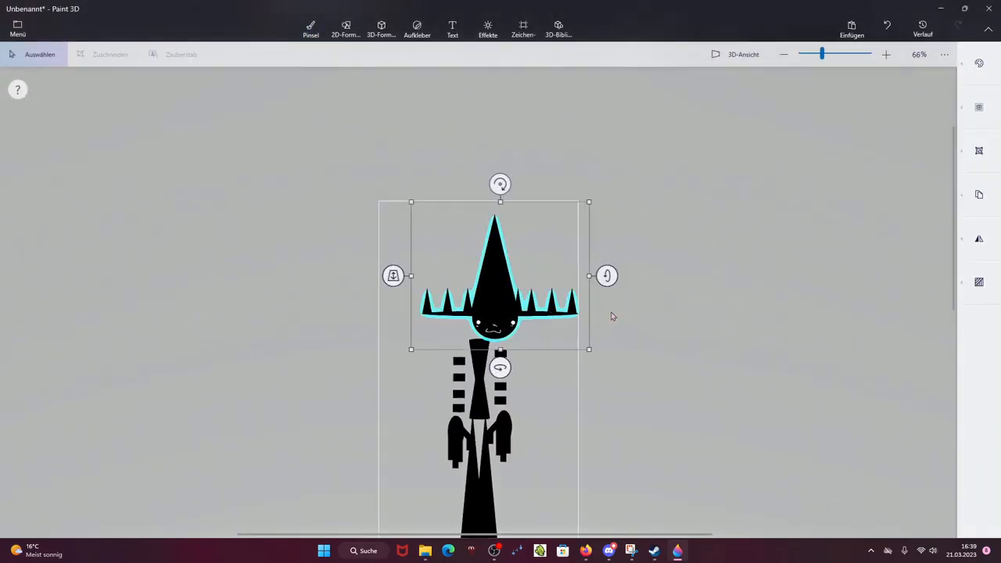
left_click(613, 316)
Step: Reselect the hat and head and nudge them slightly up and left
left_click_drag(360, 156, 655, 344)
left_click_drag(536, 326, 523, 315)
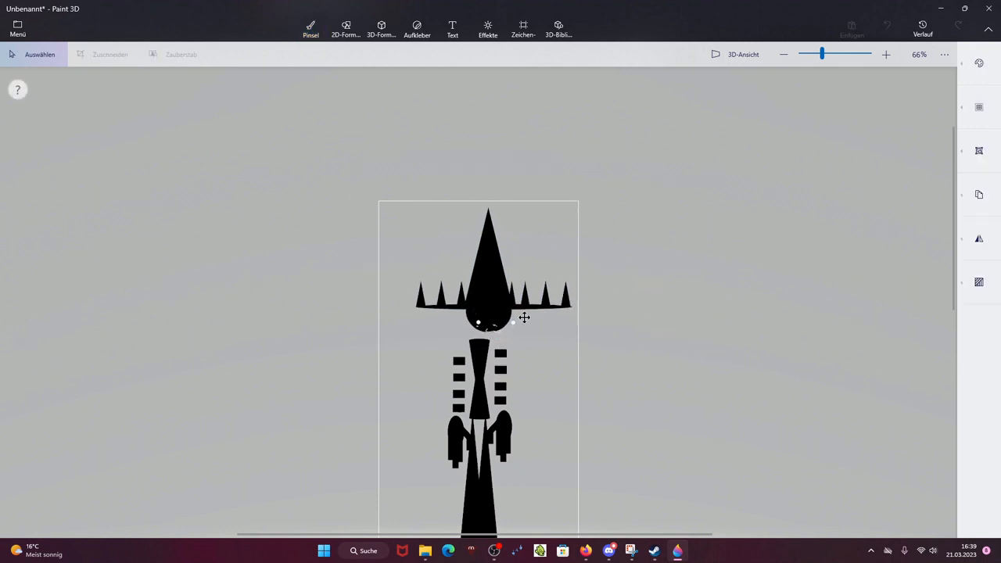
left_click(599, 321)
left_click_drag(459, 308, 526, 347)
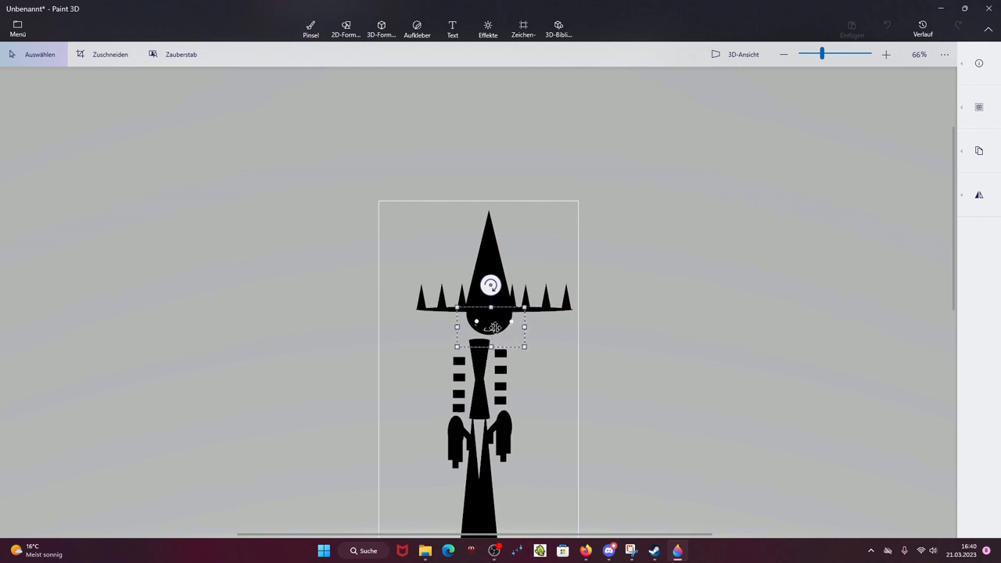
left_click(575, 330)
scroll(579, 351, "down", 2)
scroll(449, 266, "up", 3)
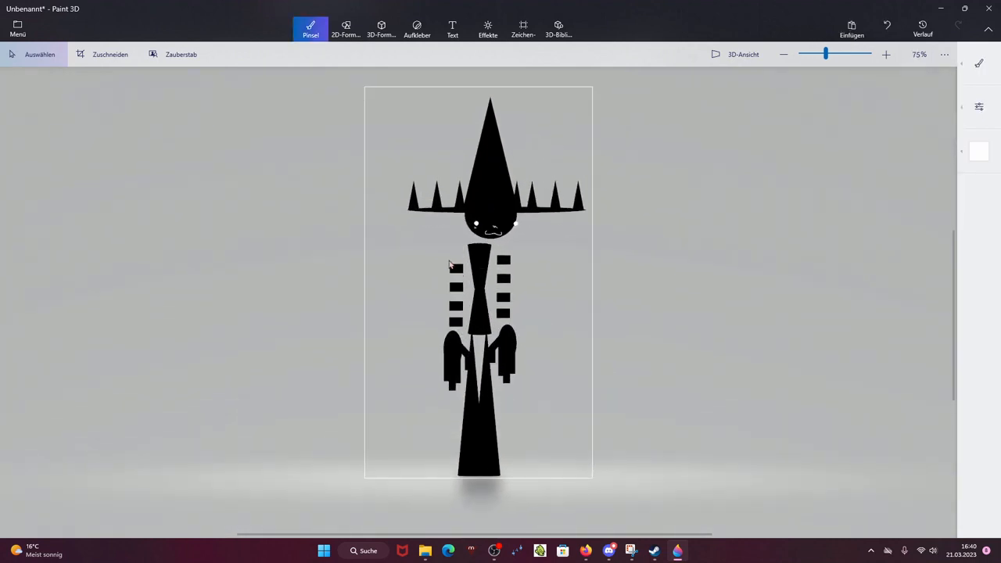
left_click_drag(399, 236, 477, 400)
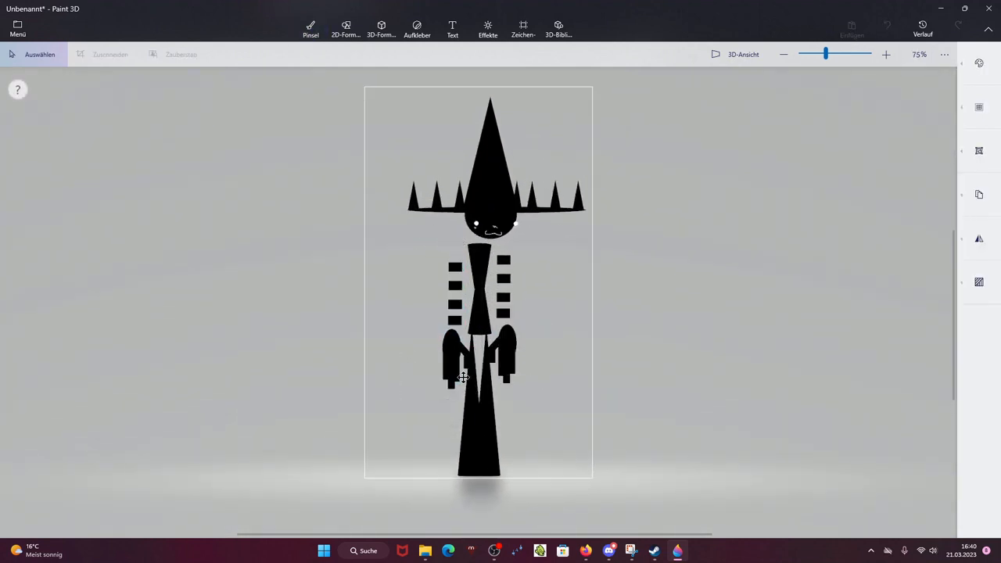
left_click(462, 236)
Step: Select the right arm with its buttons and nudge it slightly upward
left_click_drag(527, 312, 552, 415)
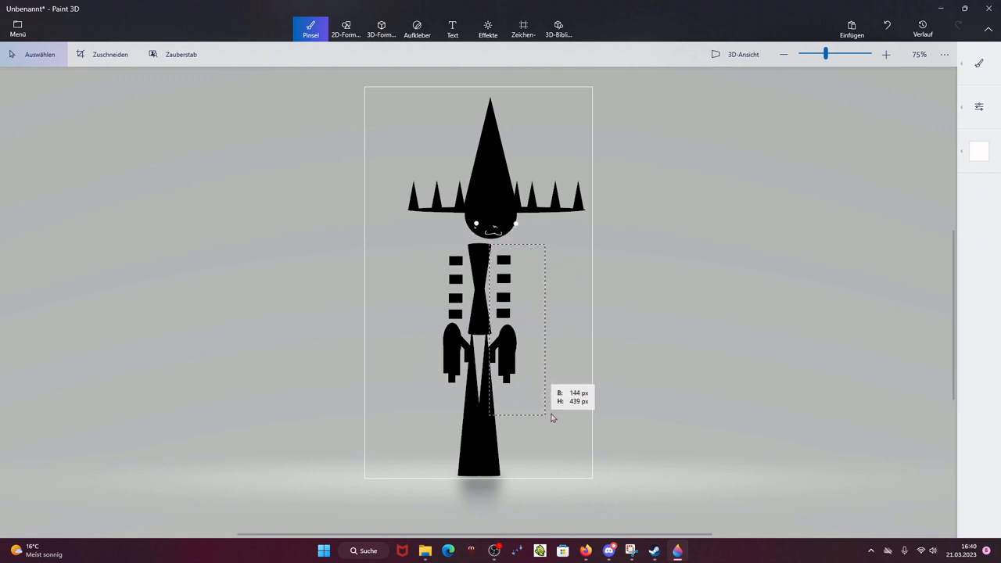
left_click(497, 288)
left_click_drag(507, 295, 532, 411)
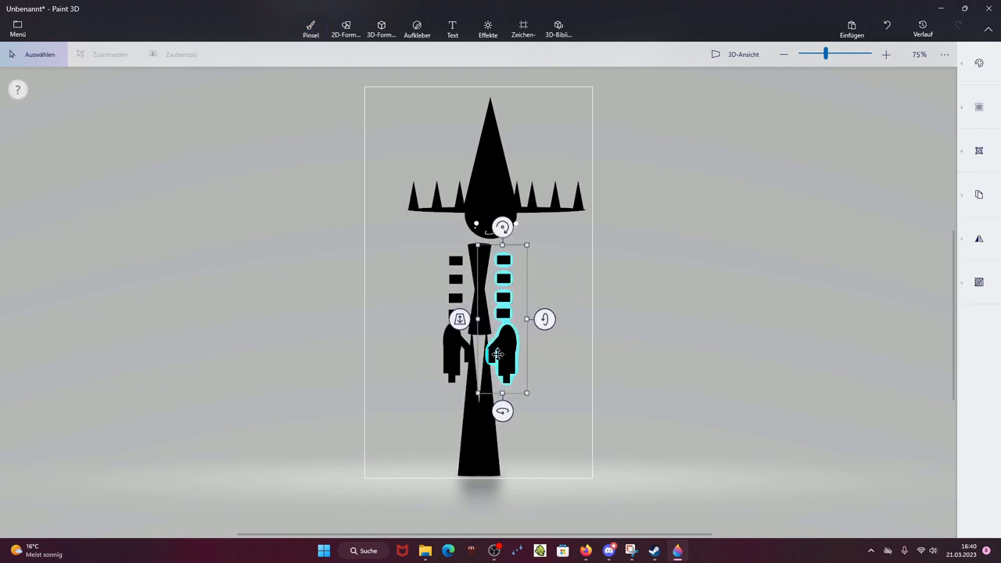
left_click_drag(498, 356, 497, 349)
left_click(564, 339)
scroll(496, 376, "down", 1)
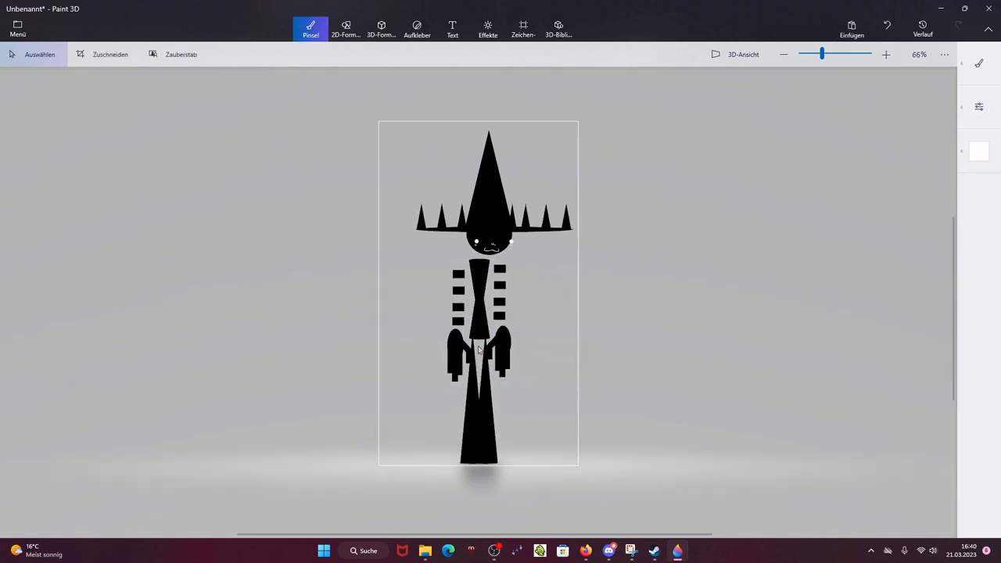
scroll(475, 294, "up", 1)
left_click_drag(457, 239, 513, 373)
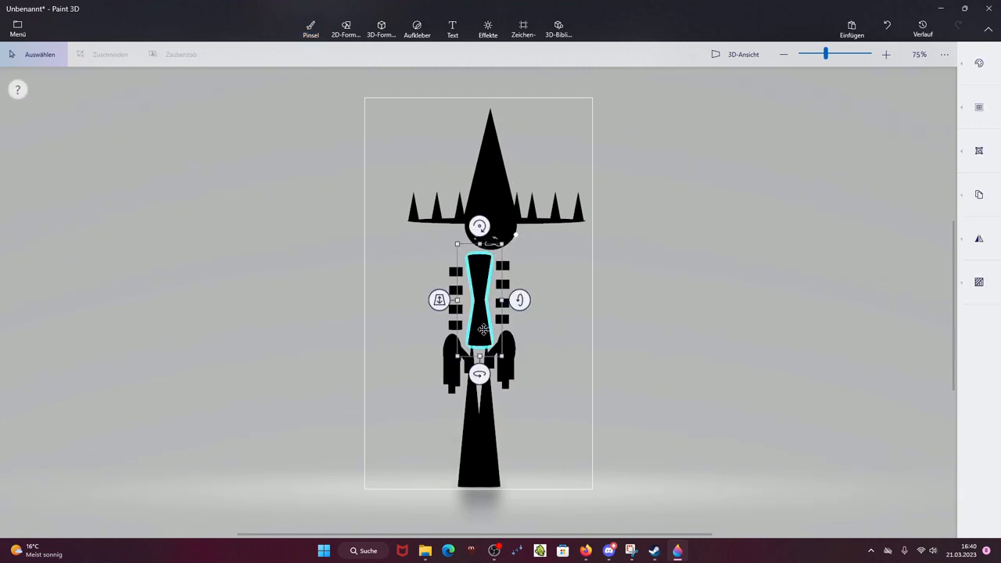
left_click(86, 181)
Step: Export the current pose as a PNG image named blackman4 into Downloads
left_click(5, 33)
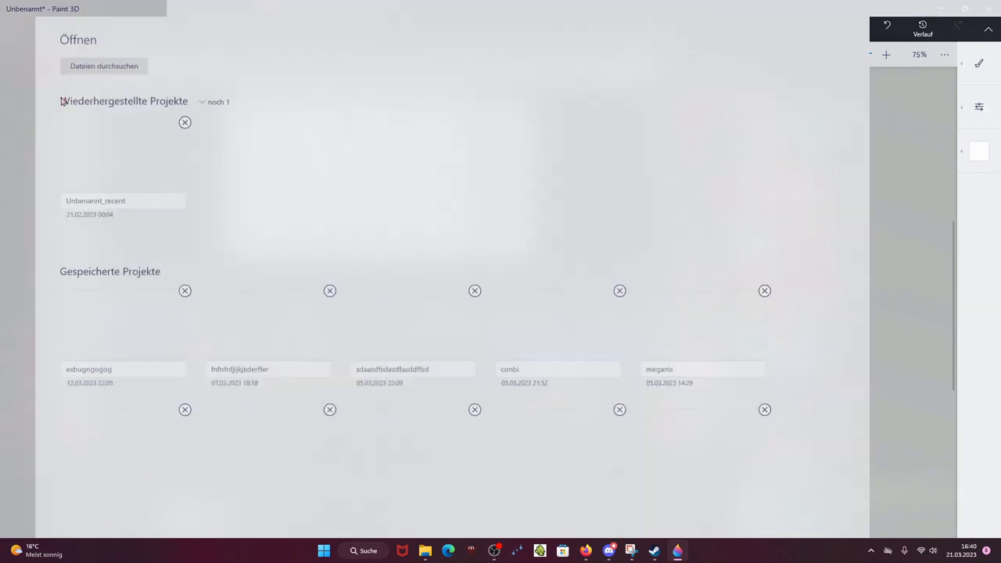
left_click(63, 161)
left_click(295, 111)
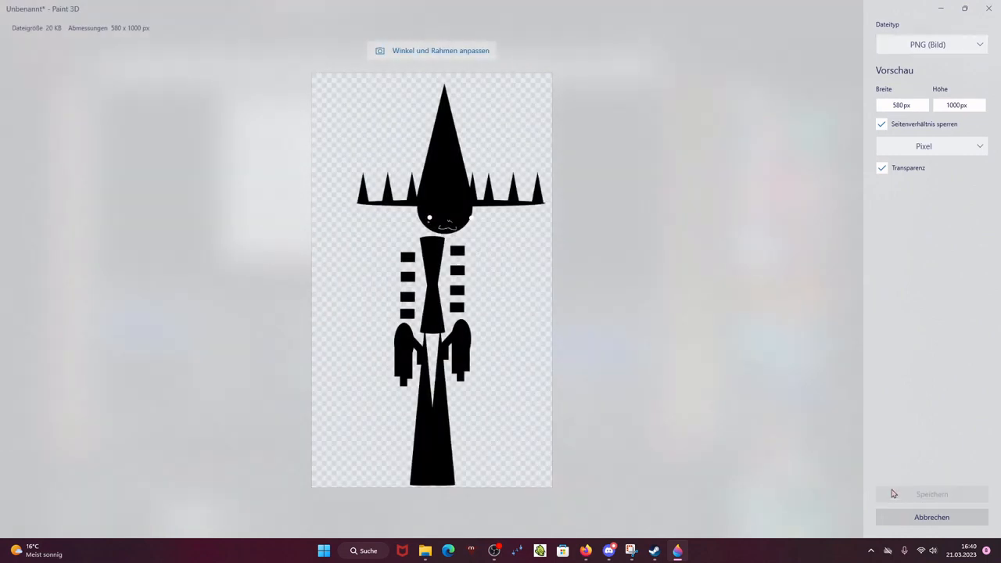
left_click(892, 493)
type("bla")
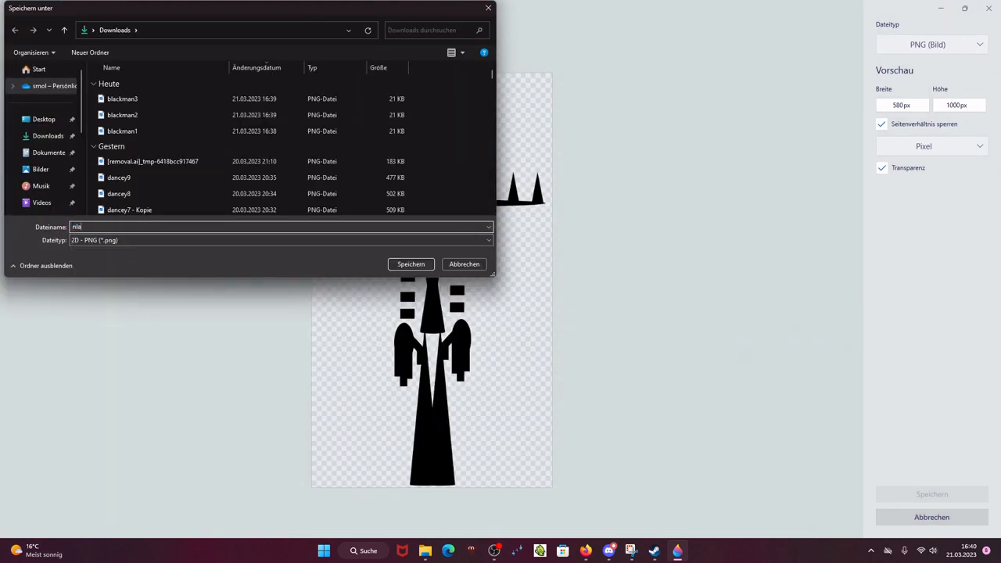
type("clack")
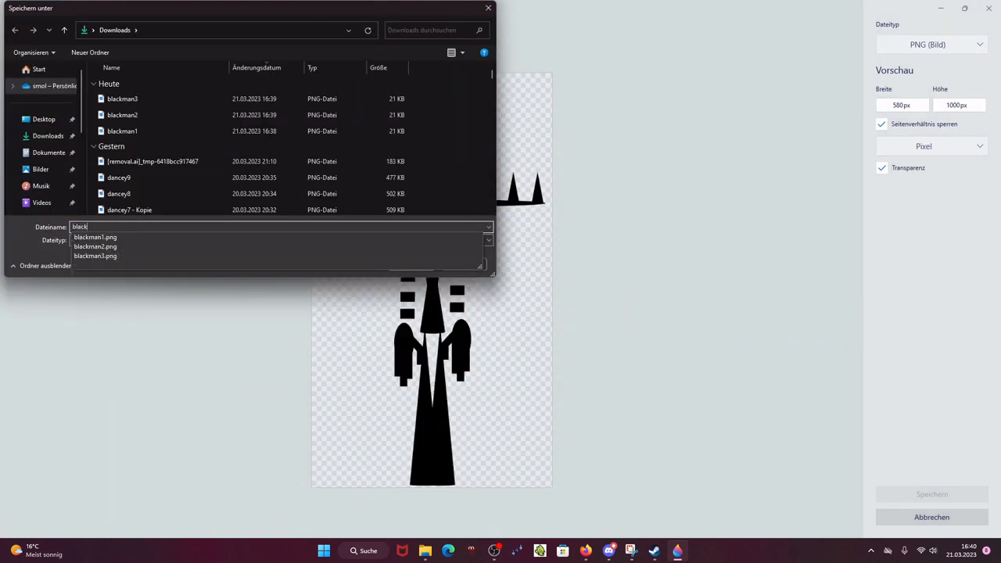
type("man4")
key("Return")
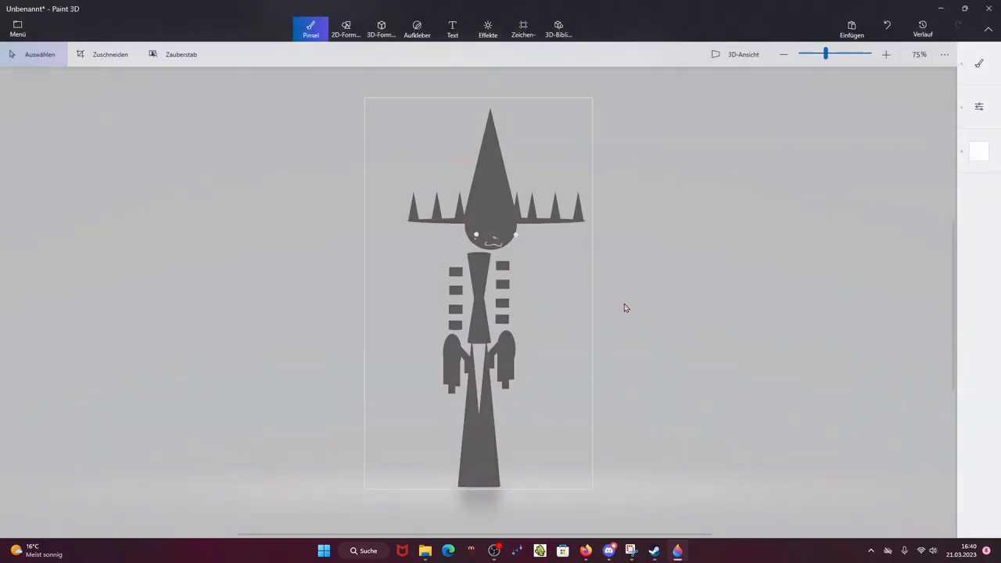
Step: Switch to Firefox and open ezgif's Animated GIF Maker in a new tab
left_click(586, 552)
key("ctrl+t")
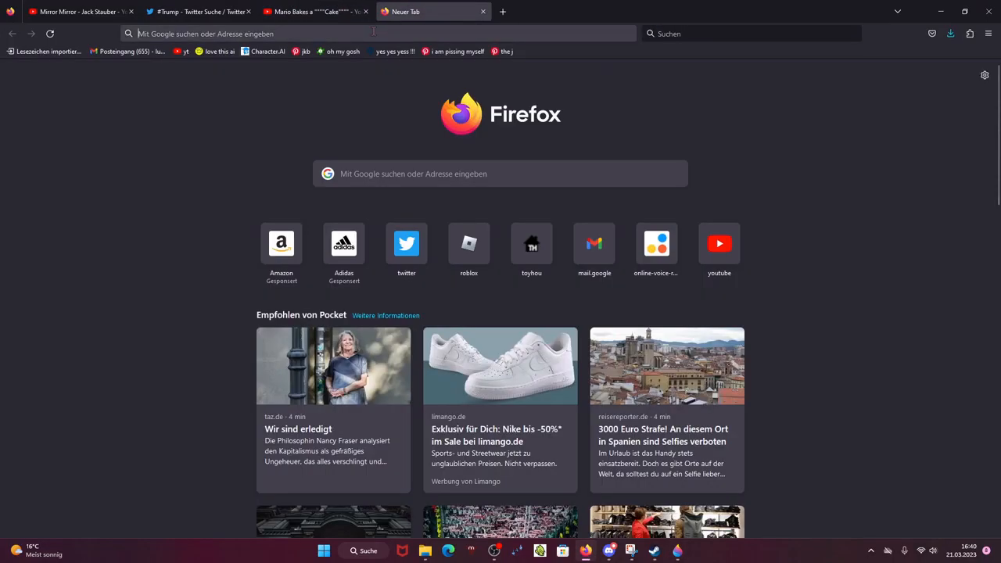
type("ezgif.com/")
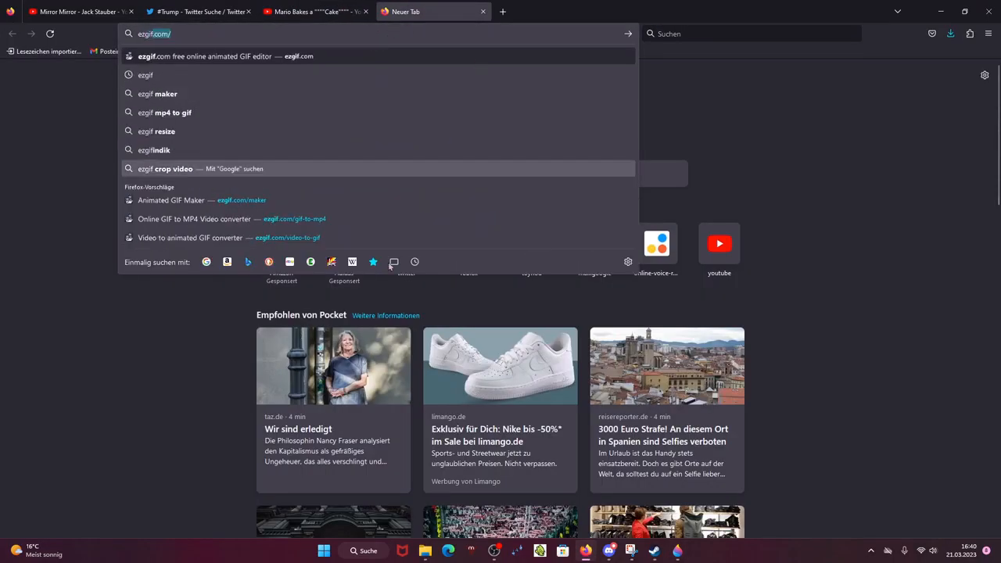
left_click(328, 197)
Step: Upload blackman1 to blackman4 from Downloads as frames and start making the GIF
left_click(377, 239)
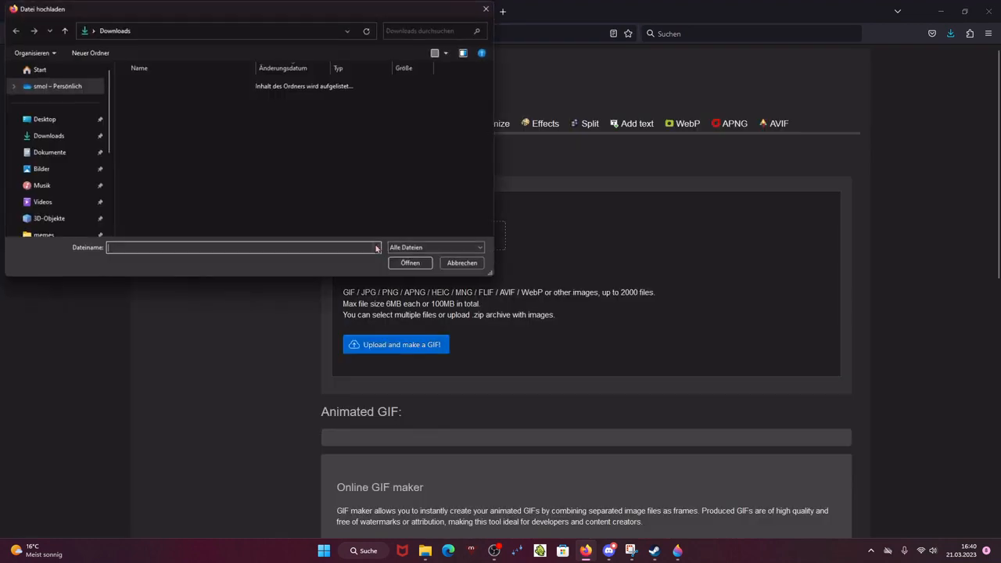
left_click_drag(426, 155, 258, 93)
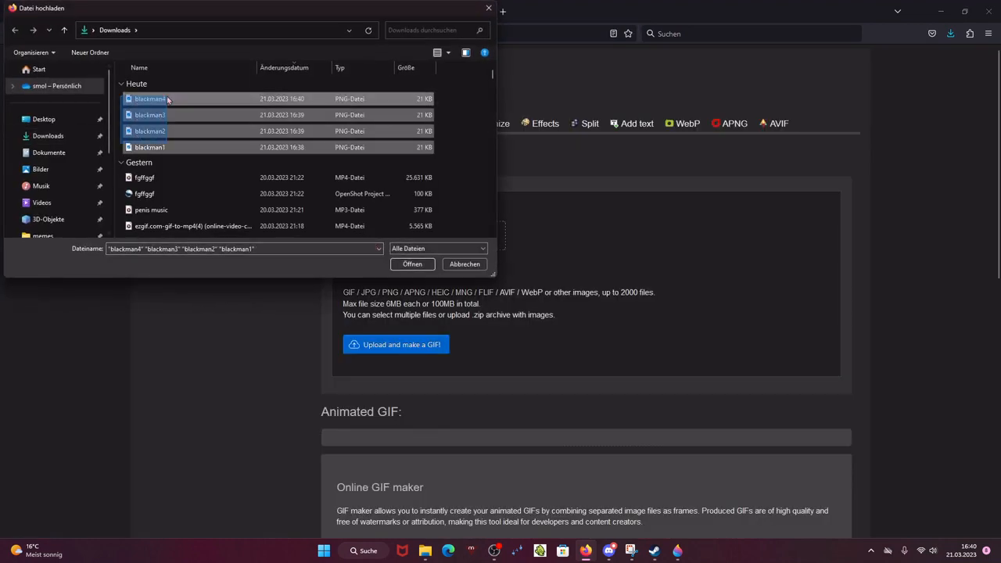
left_click(412, 264)
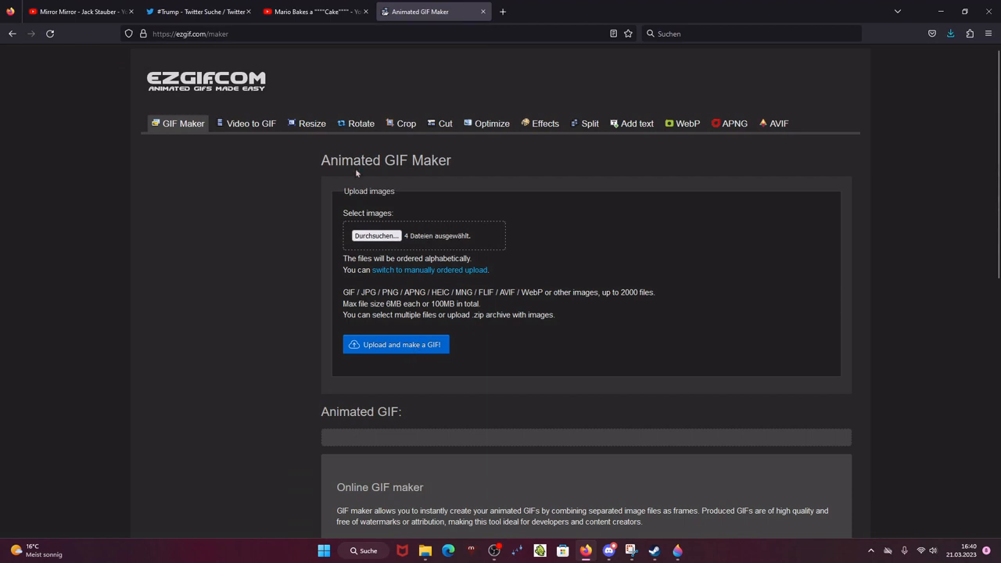
left_click(432, 346)
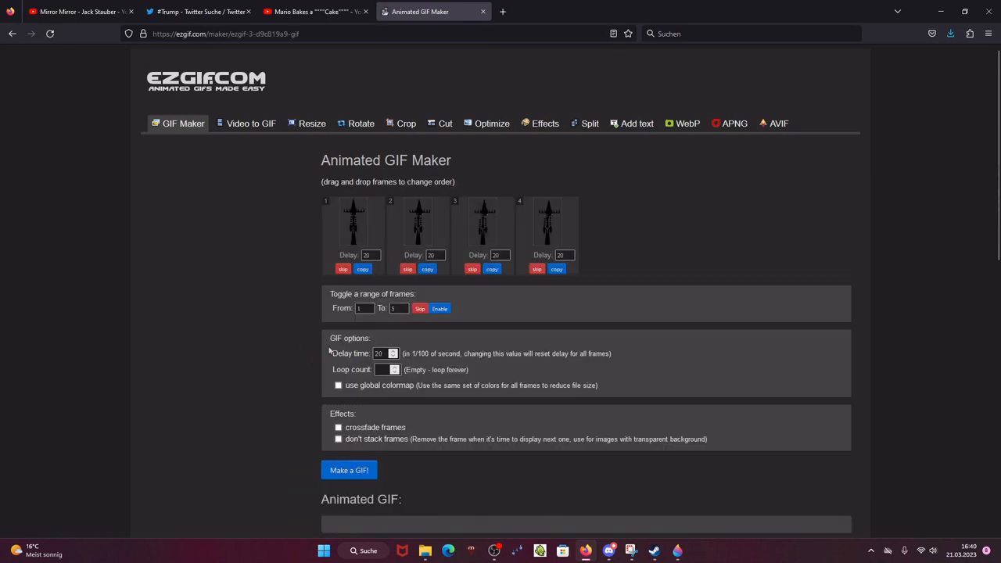
Step: Enable the don't stack frames option and make the animated GIF
left_click(378, 440)
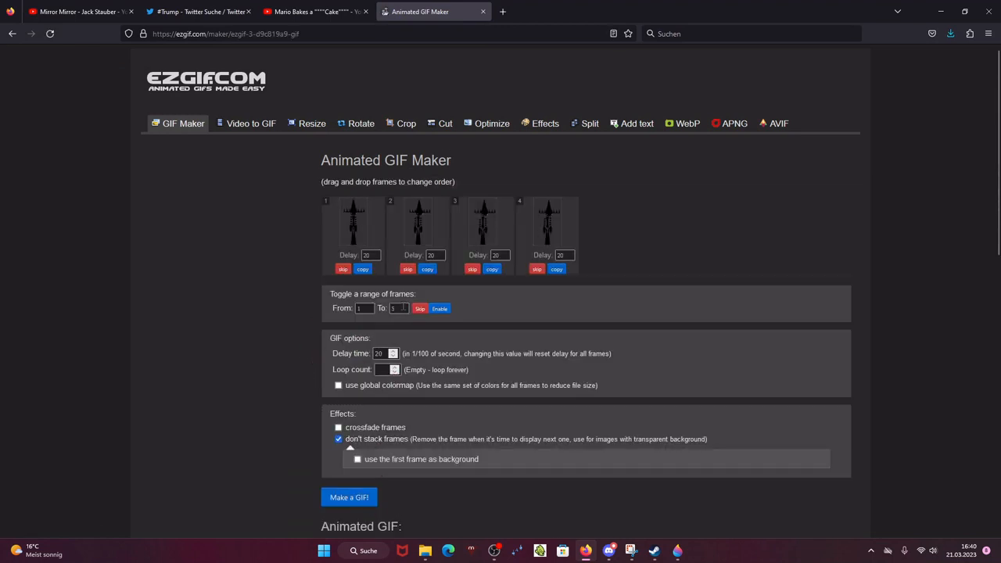
scroll(393, 292, "down", 5)
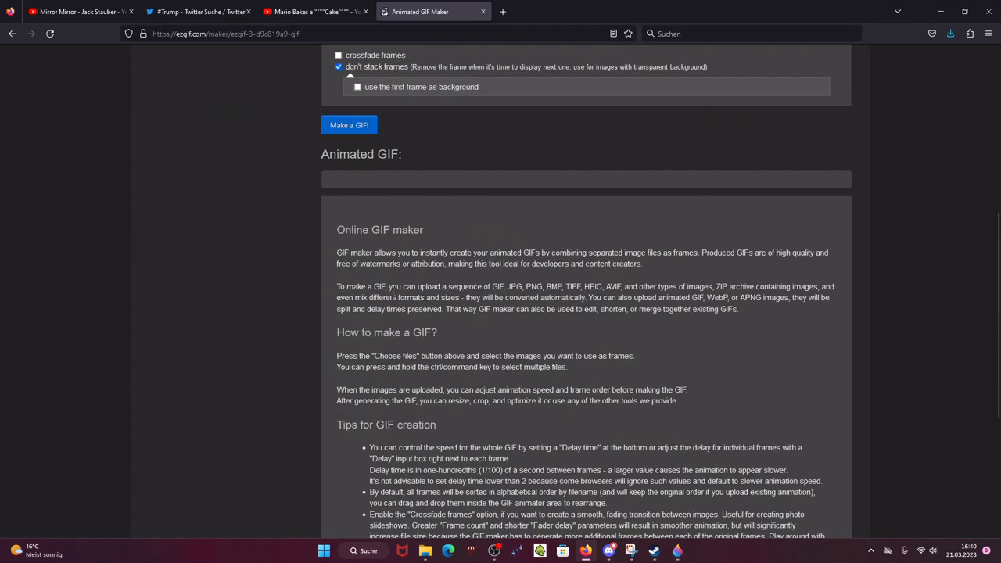
left_click(362, 127)
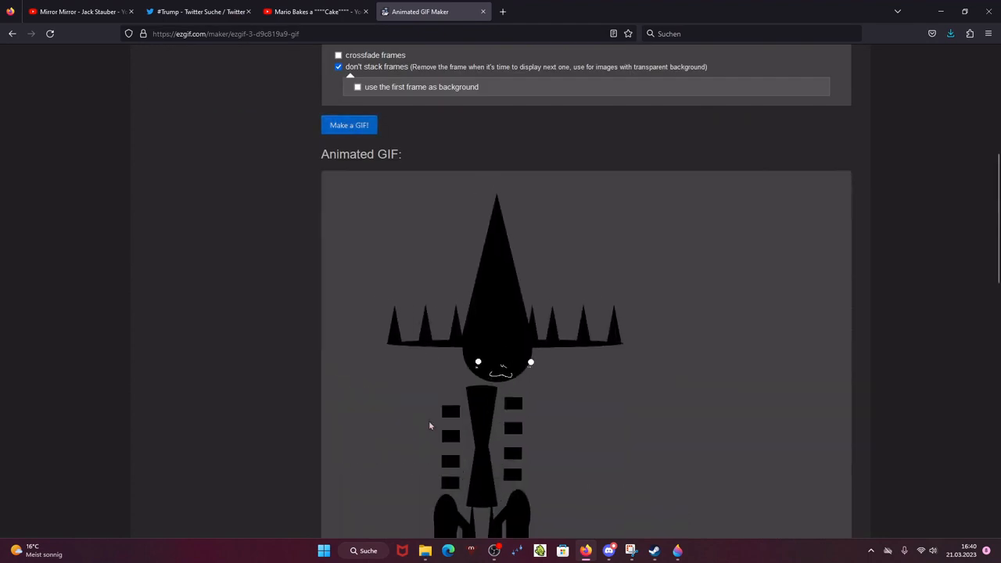
Step: Open the GIF in the speed changer and set the speed to 130% of current speed
scroll(442, 398, "down", 8)
left_click(552, 384)
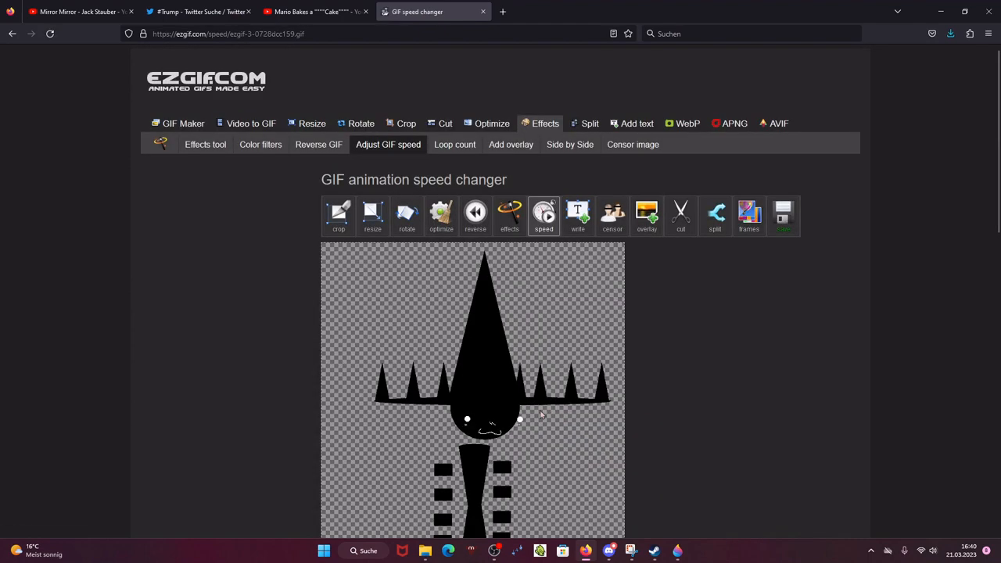
scroll(347, 458, "down", 5)
left_click(349, 461)
scroll(364, 440, "down", 3)
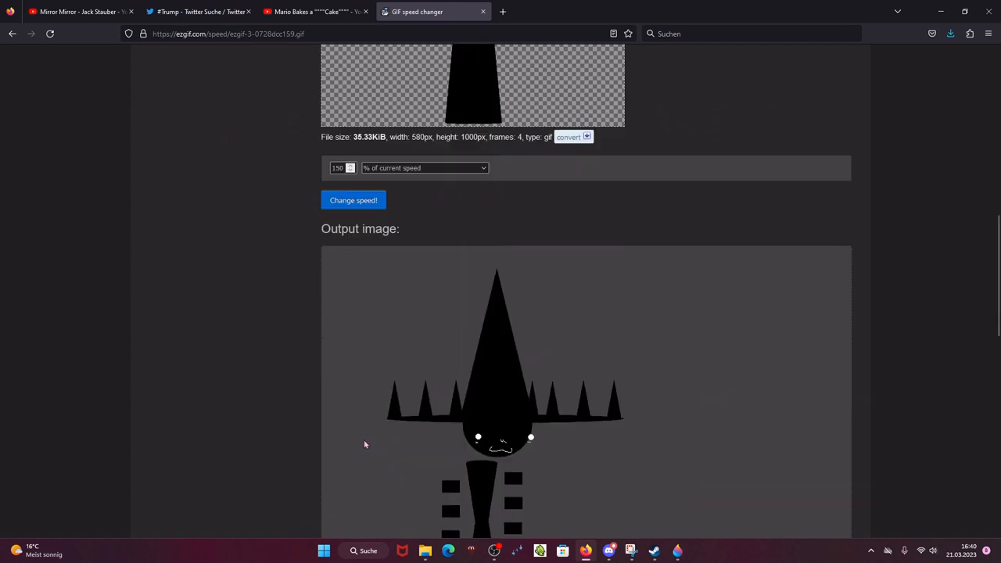
left_click(352, 171)
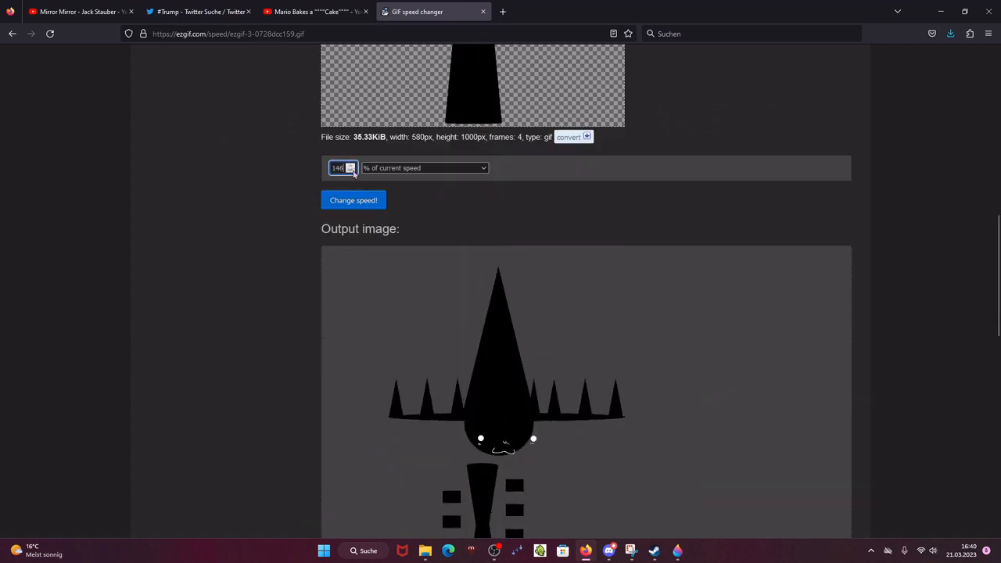
left_click(353, 171)
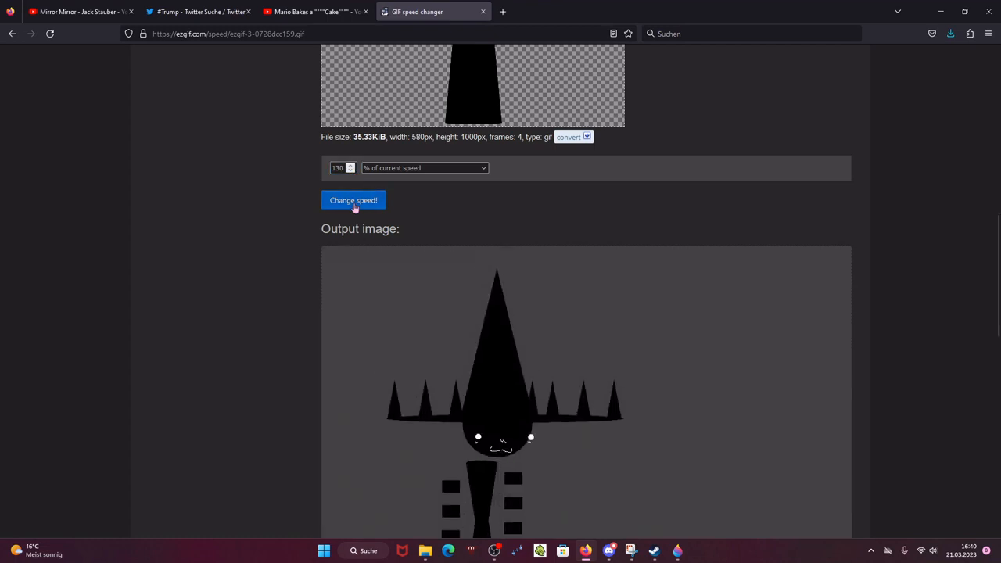
left_click(353, 202)
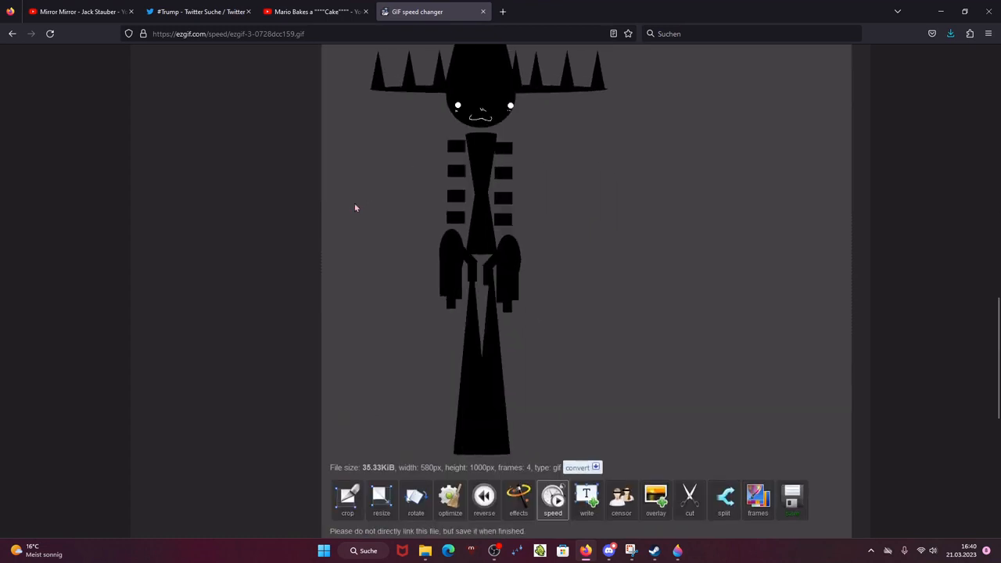
Step: Review the sped-up output GIF, switching briefly to Paint 3D and back
scroll(352, 199, "up", 2)
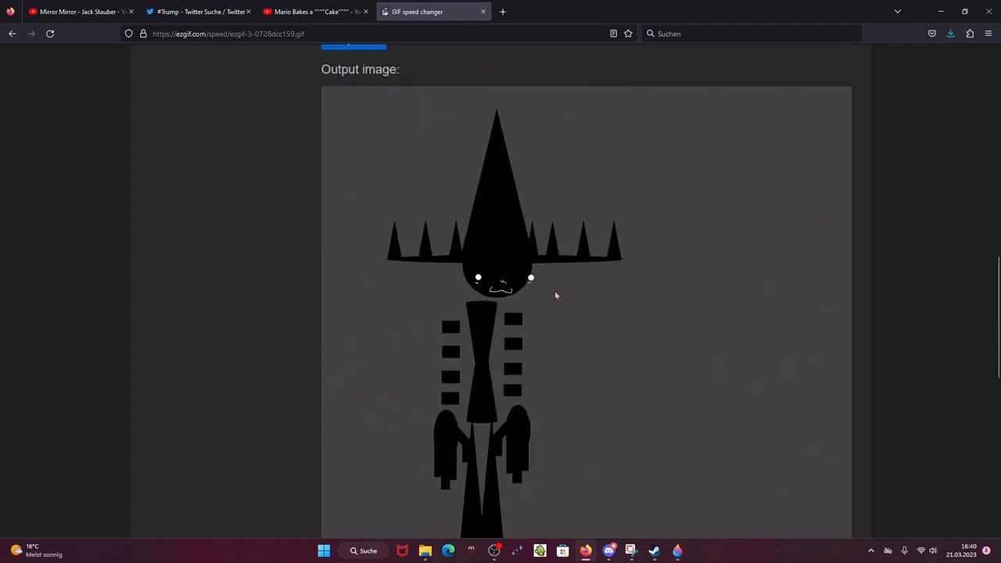
left_click(686, 551)
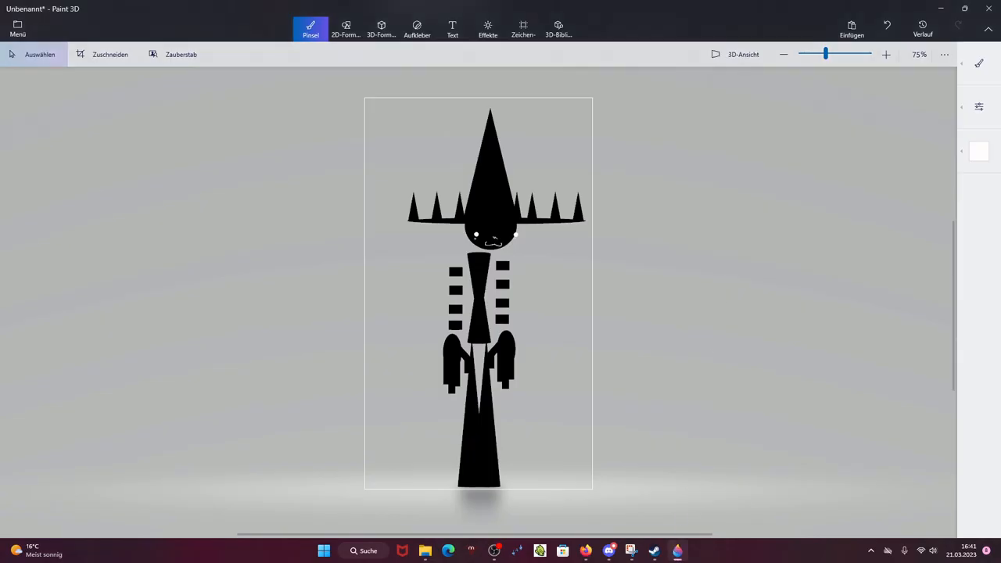
left_click(606, 550)
left_click(580, 553)
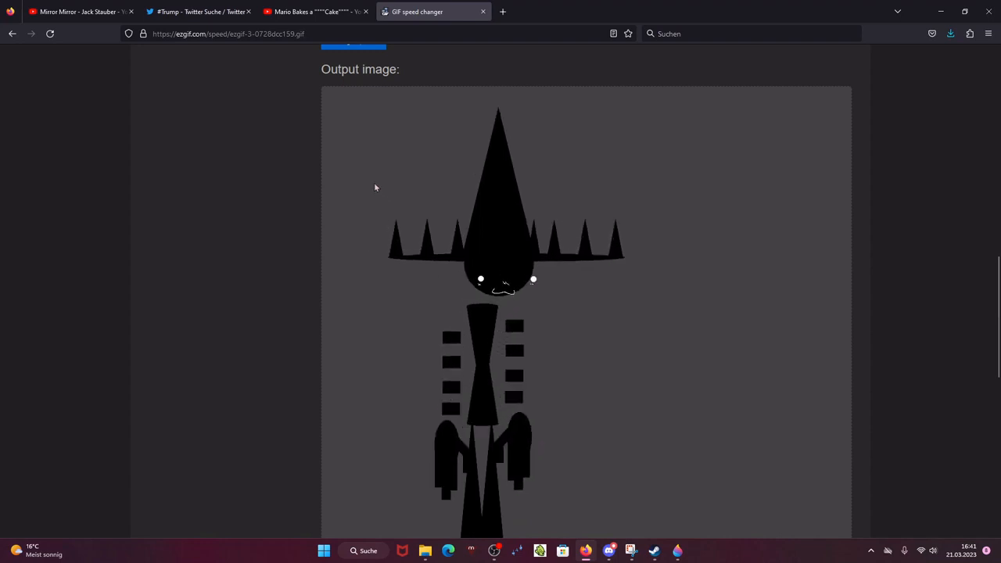
Step: Review the output GIF, then raise the speed percentage by two steps and apply the speed change again
scroll(435, 188, "down", 1)
scroll(435, 189, "down", 2)
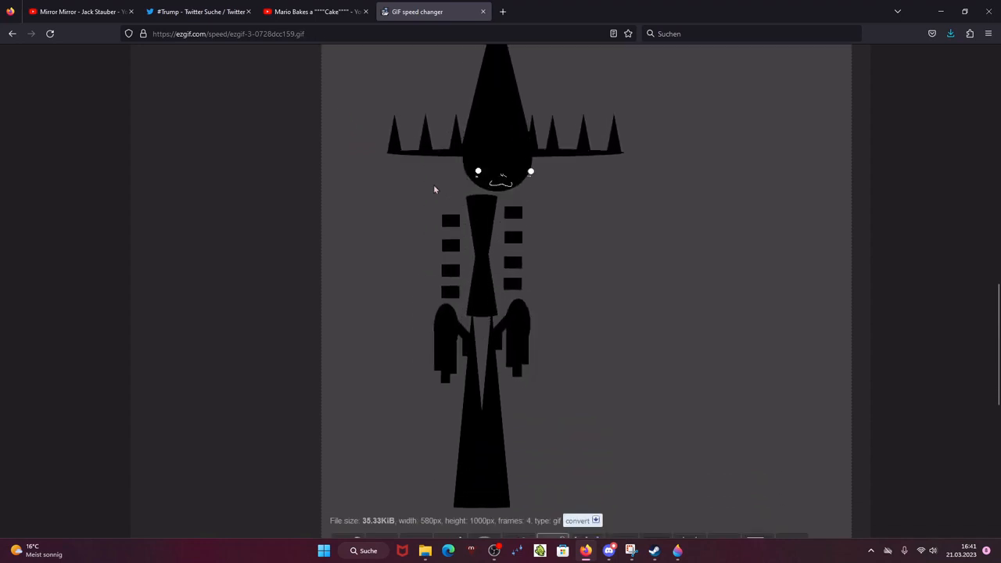
scroll(435, 189, "up", 4)
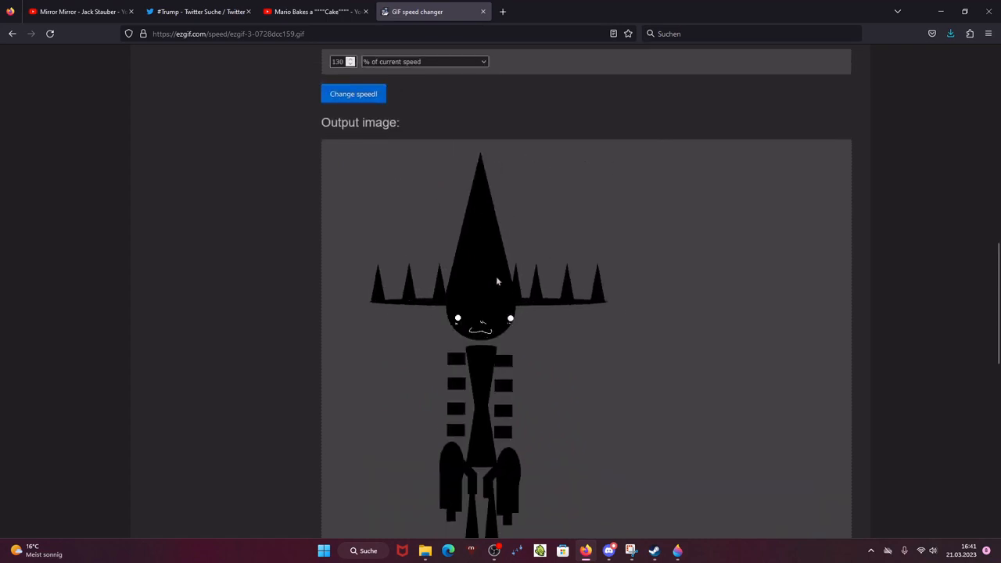
scroll(804, 392, "down", 4)
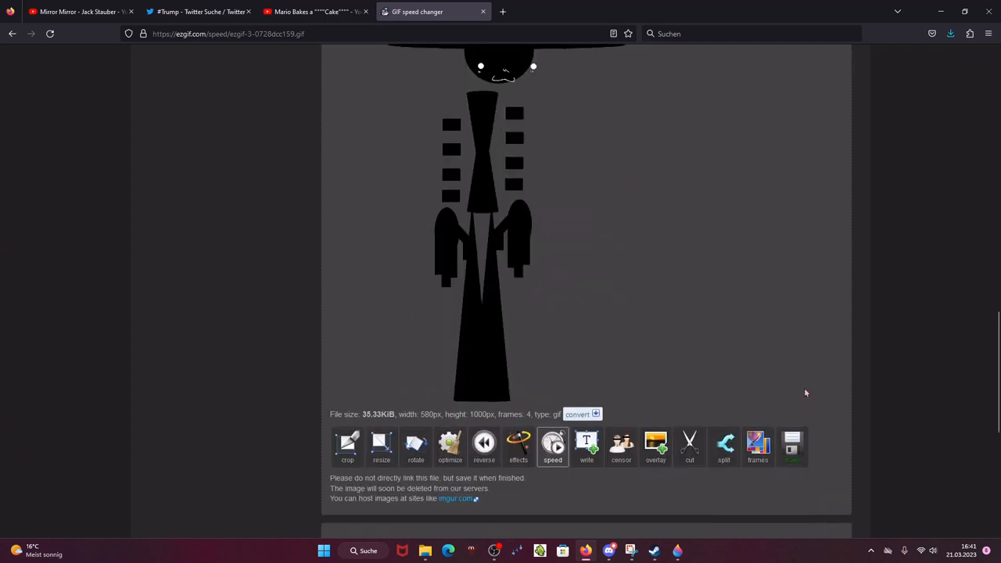
scroll(710, 203, "up", 2)
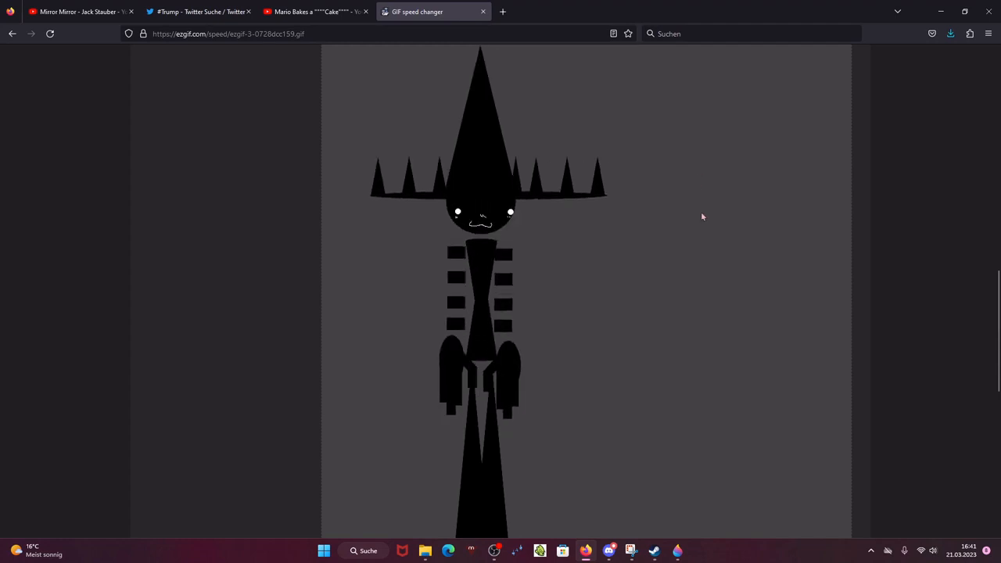
scroll(701, 212, "up", 3)
left_click(350, 165)
left_click(351, 165)
left_click(351, 166)
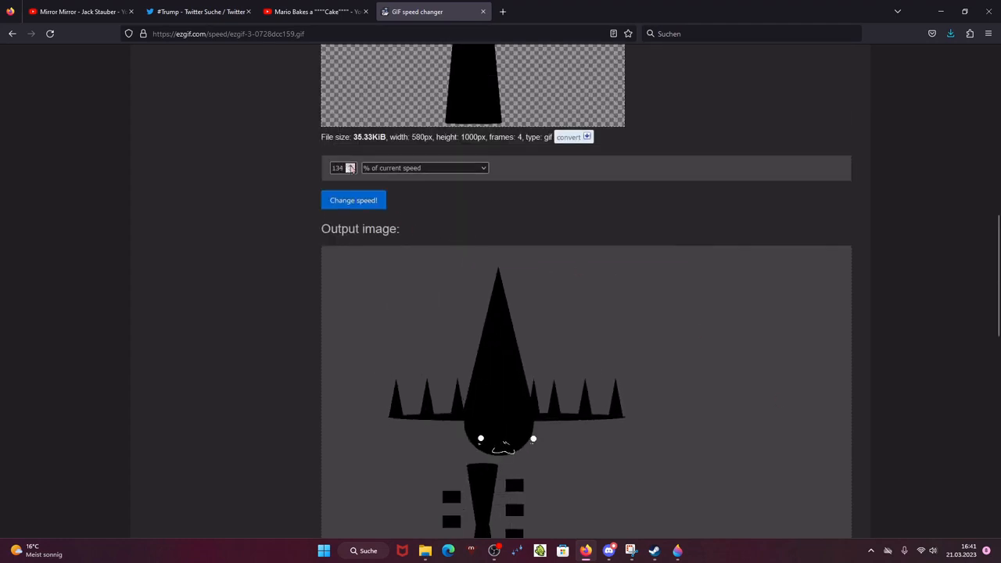
left_click(350, 165)
left_click(351, 165)
left_click(353, 201)
Step: Switch to Paint 3D and undo the last four edits on the figure
left_click(675, 553)
scroll(438, 288, "up", 5)
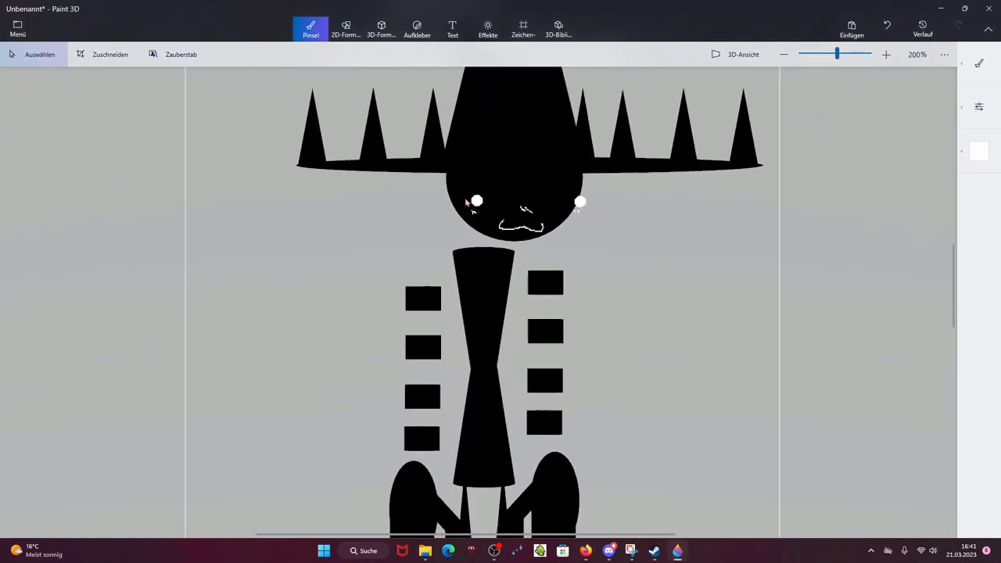
scroll(438, 288, "down", 5)
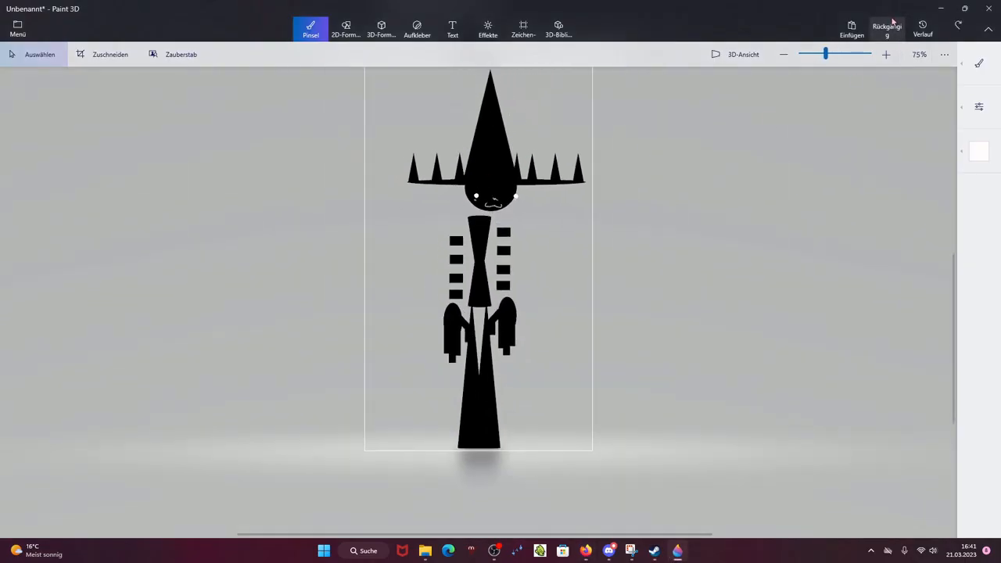
left_click(893, 21)
left_click(892, 21)
left_click(892, 21)
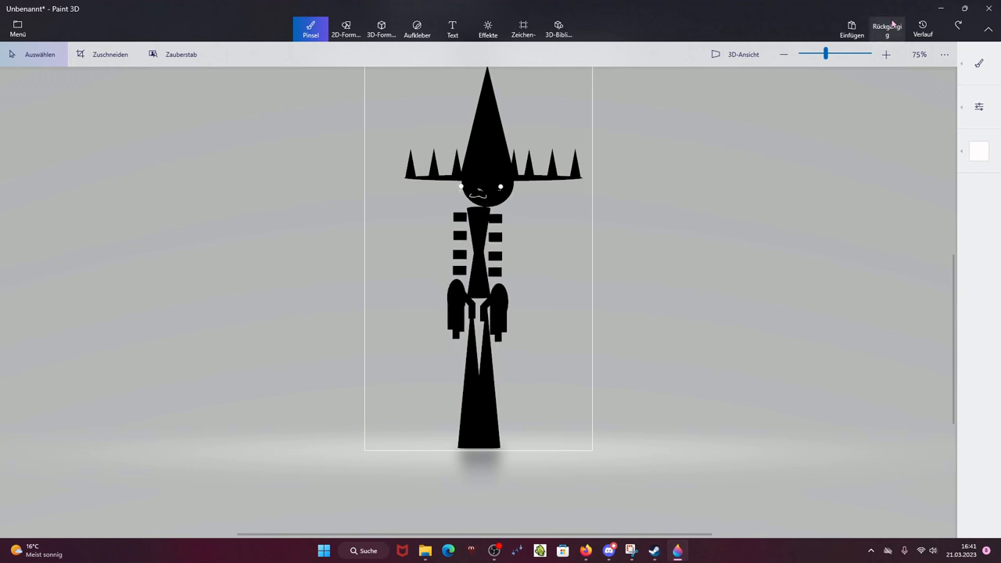
left_click(892, 21)
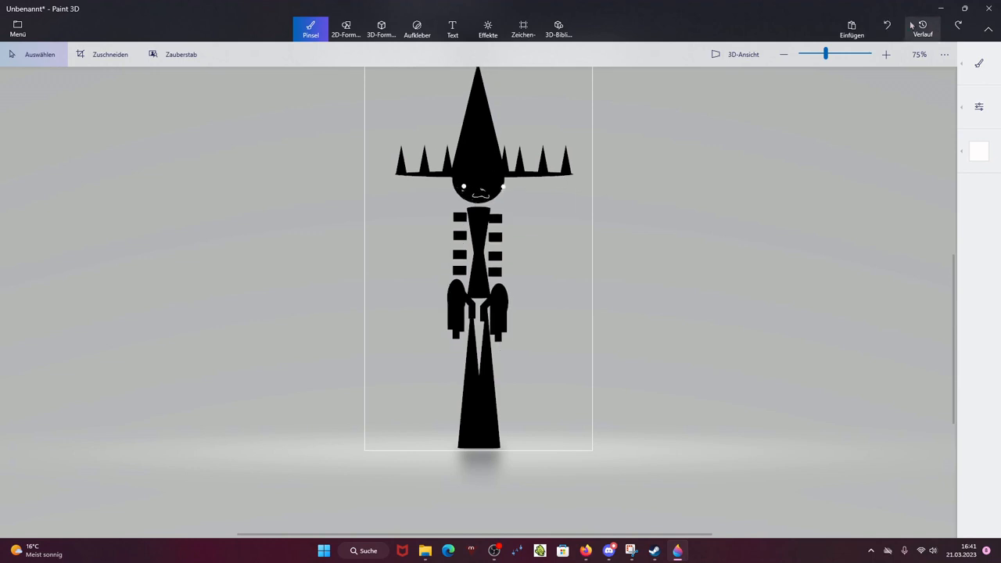
Step: Select the hat with the head and rotate it so it tilts sideways
scroll(694, 170, "down", 1)
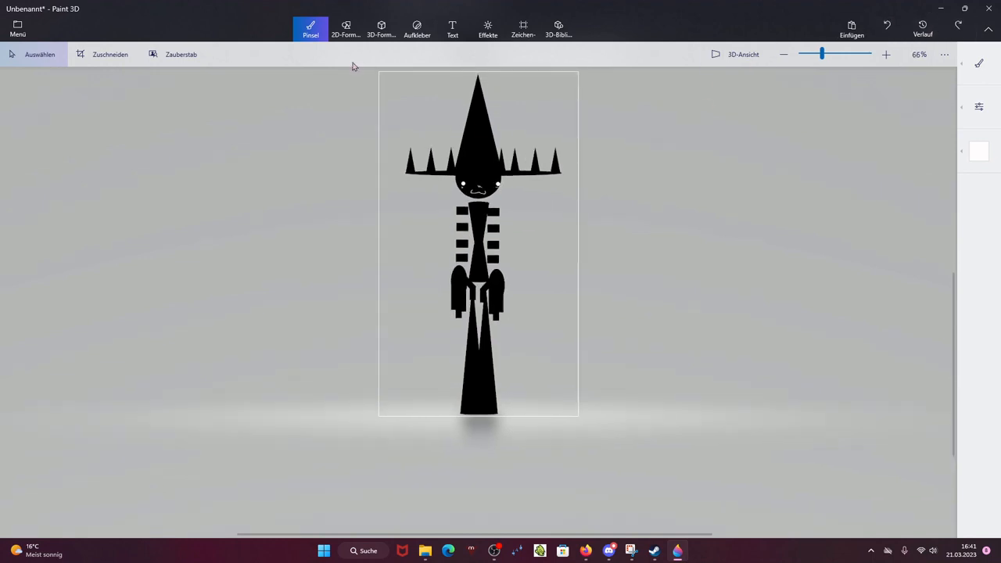
scroll(480, 177, "down", 1)
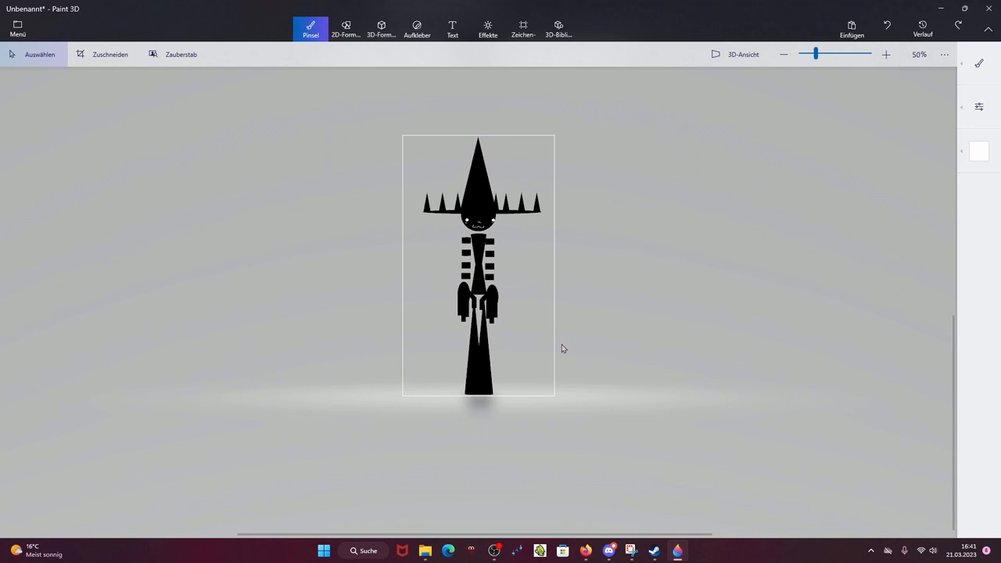
scroll(561, 348, "down", 1)
scroll(408, 198, "up", 3)
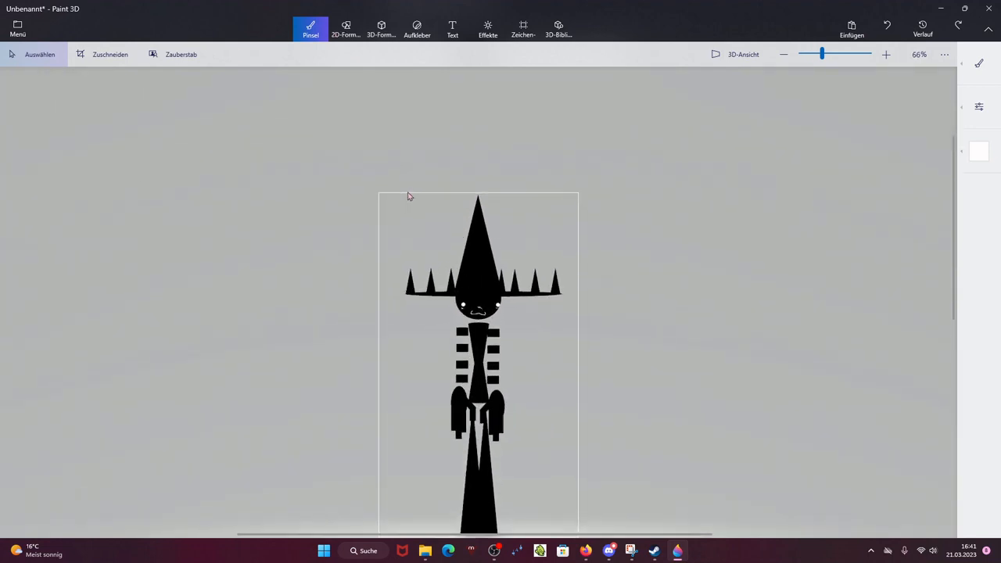
left_click_drag(652, 275, 647, 344)
left_click_drag(522, 302, 501, 308)
left_click_drag(463, 167, 441, 169)
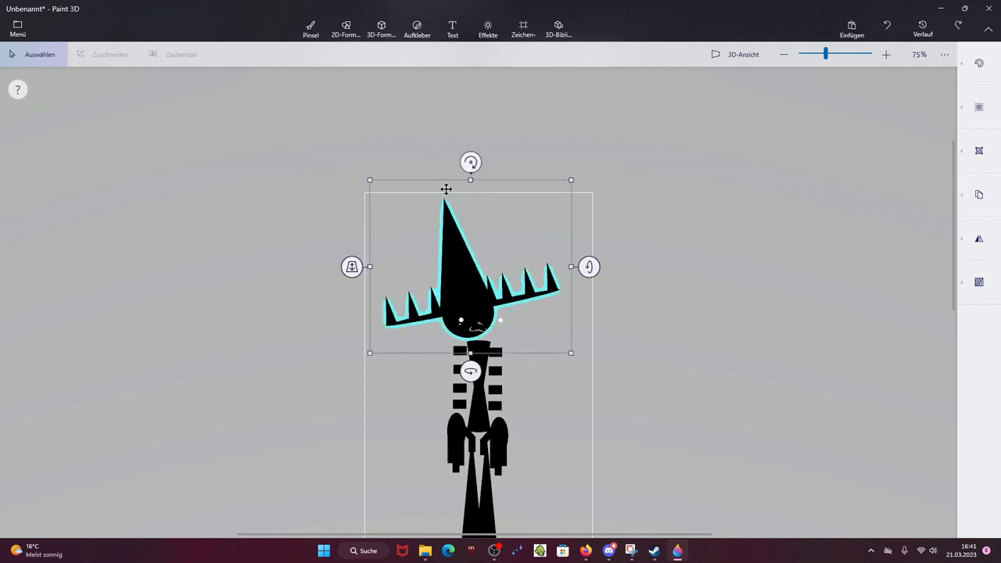
left_click_drag(474, 243, 464, 244)
left_click(582, 297)
Step: Select the face and rotate it slightly to follow the tilted hat
scroll(510, 317, "up", 2)
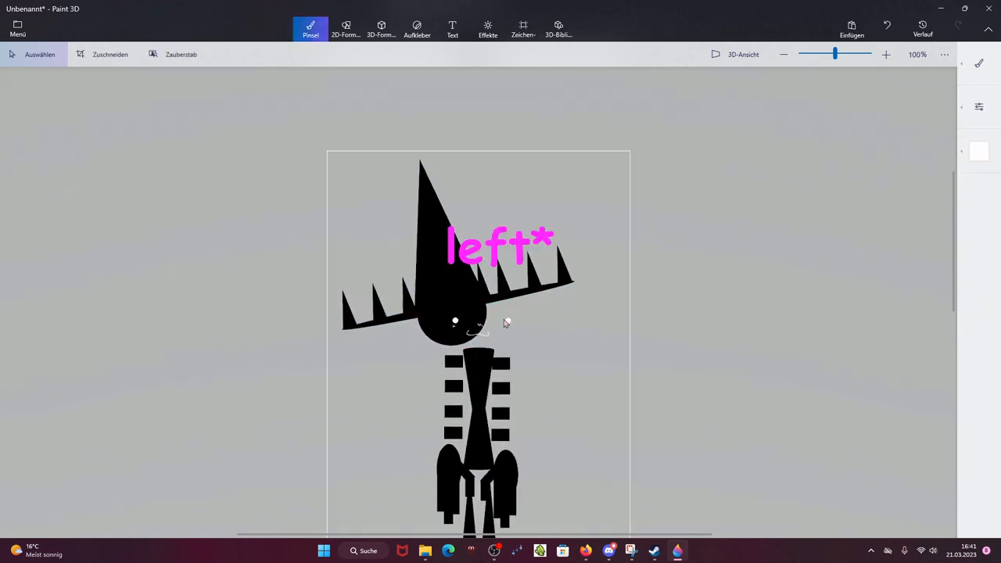
left_click_drag(422, 298, 495, 342)
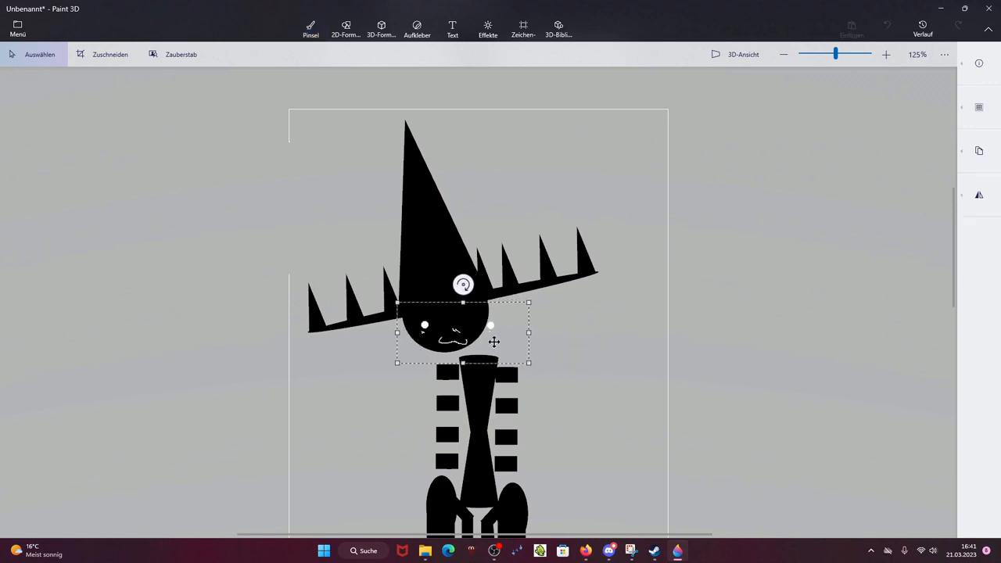
left_click_drag(467, 286, 447, 284)
left_click_drag(469, 326, 468, 324)
left_click(311, 30)
Step: Pick a pen brush and draw a wide grin across the face
scroll(368, 222, "up", 2)
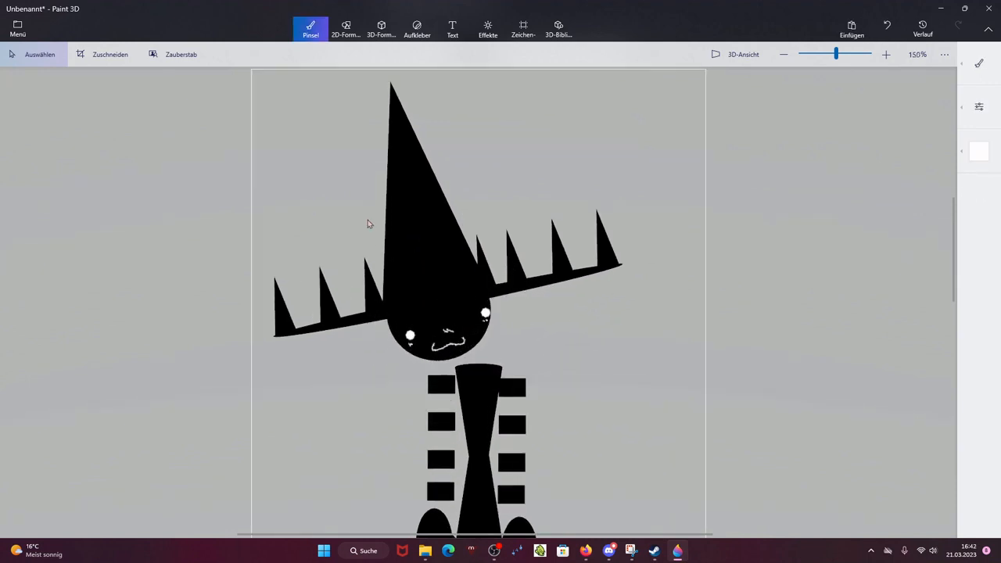
left_click(979, 69)
left_click(934, 63)
scroll(509, 417, "up", 5)
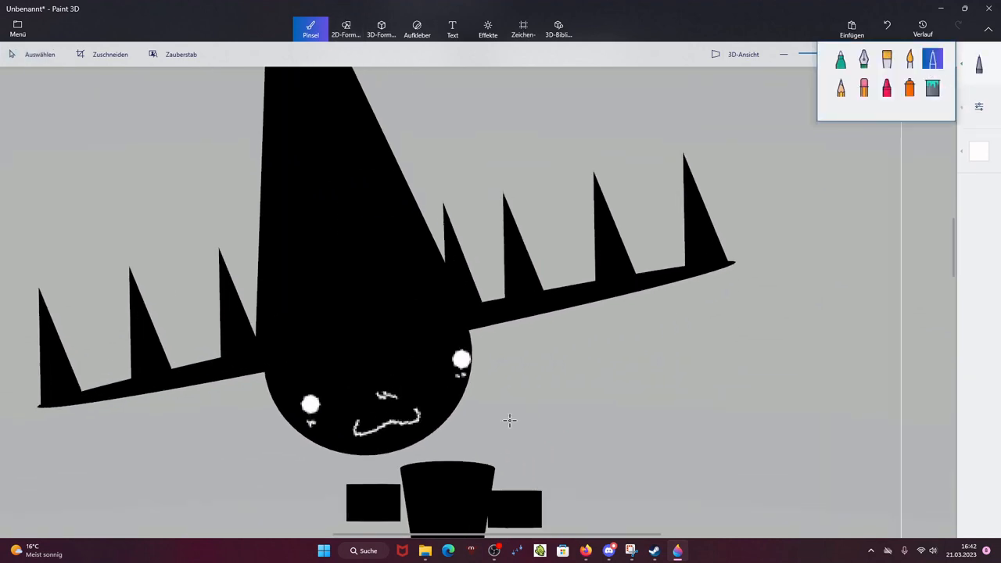
mouse_move(294, 422)
left_mouse_down()
mouse_move(310, 471)
mouse_move(407, 442)
left_mouse_up()
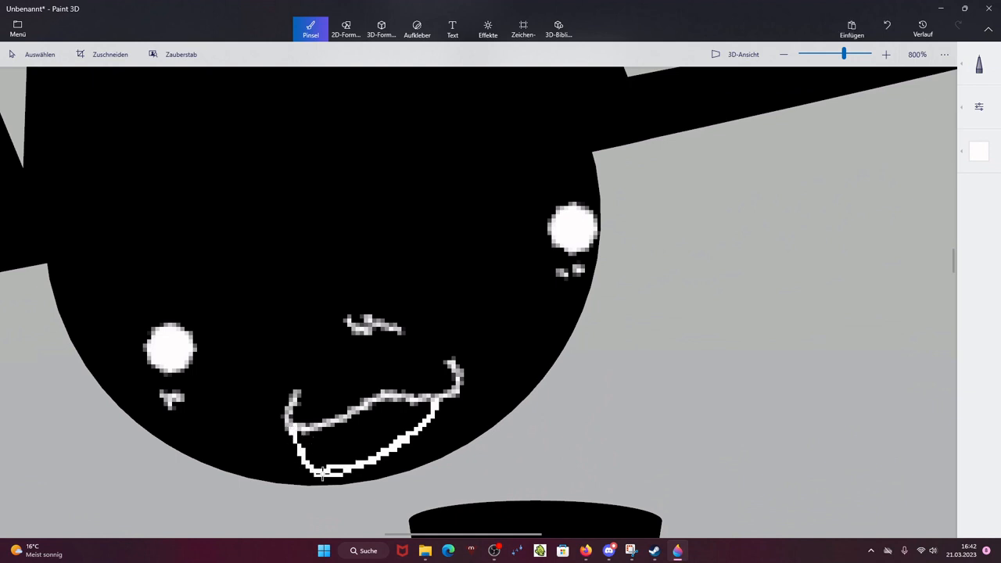
scroll(352, 469, "down", 10)
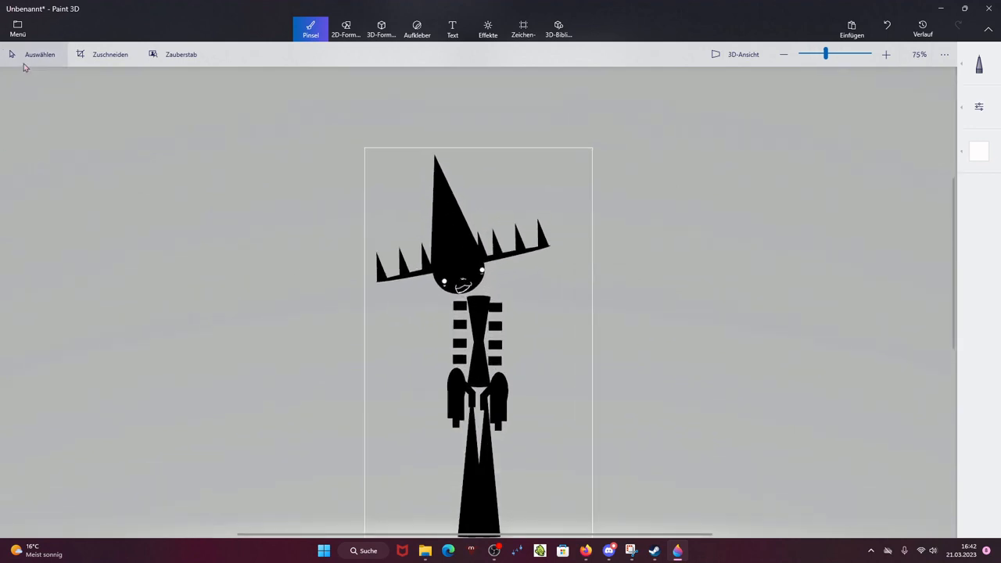
Step: Select the left arm and rotate it outward away from the body
left_click_drag(440, 295, 432, 460)
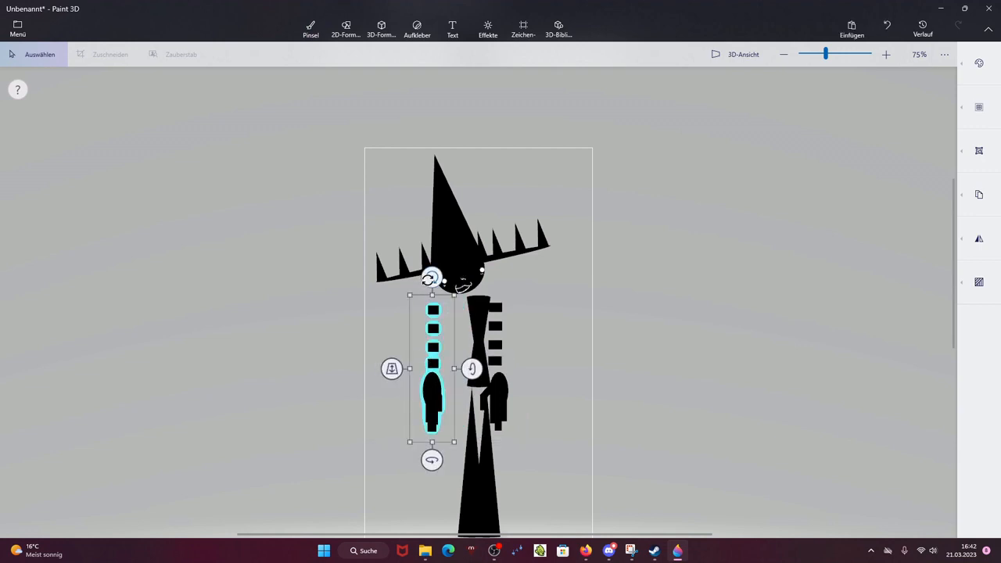
left_click_drag(427, 280, 449, 311)
left_click_drag(461, 377, 430, 366)
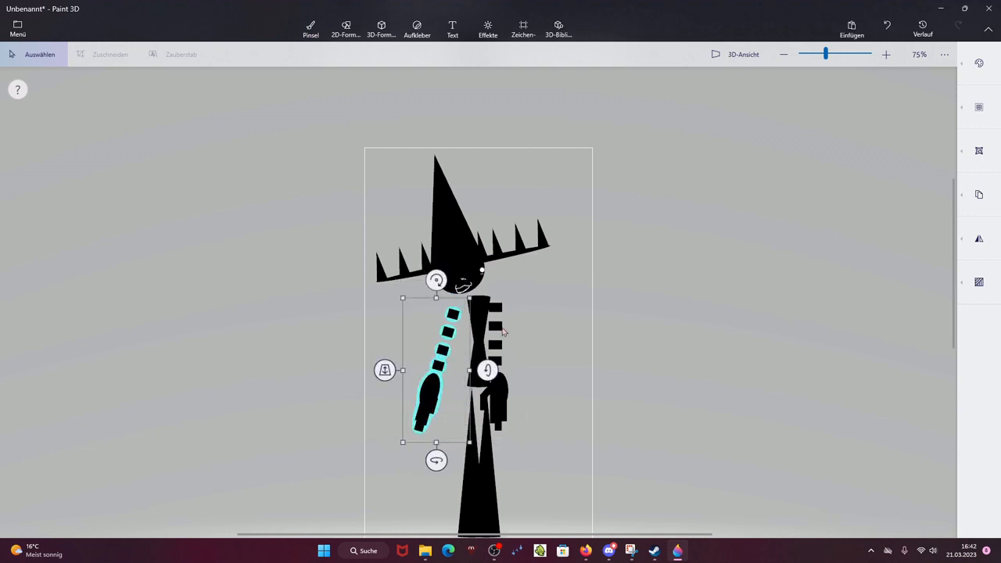
left_click_drag(467, 278, 536, 470)
left_click(581, 317)
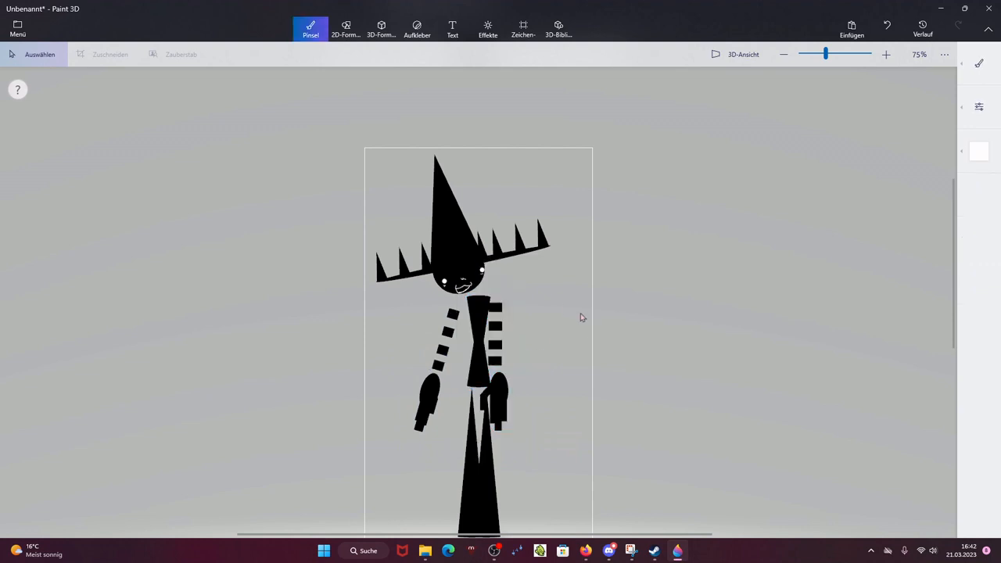
Step: Select the right arm and rotate it outward away from the torso
left_click_drag(479, 290, 559, 426)
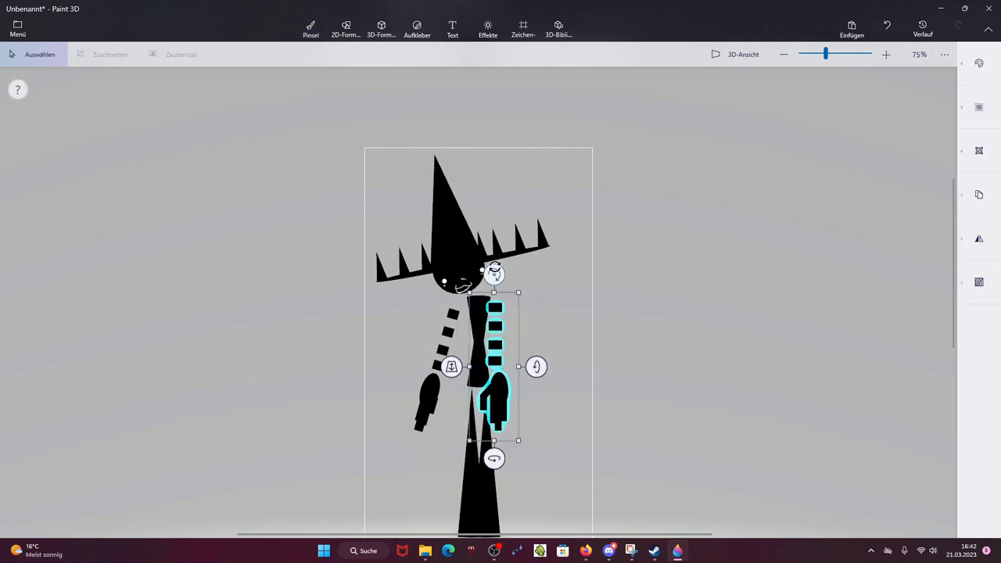
left_click_drag(494, 268, 477, 277)
left_click_drag(505, 367, 523, 363)
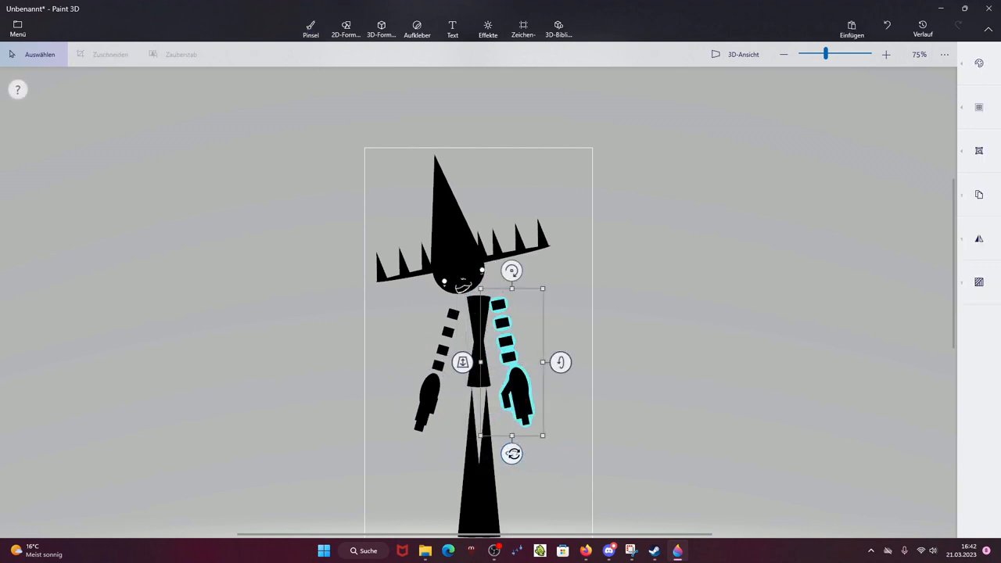
left_click_drag(511, 454, 539, 453)
left_click(625, 377)
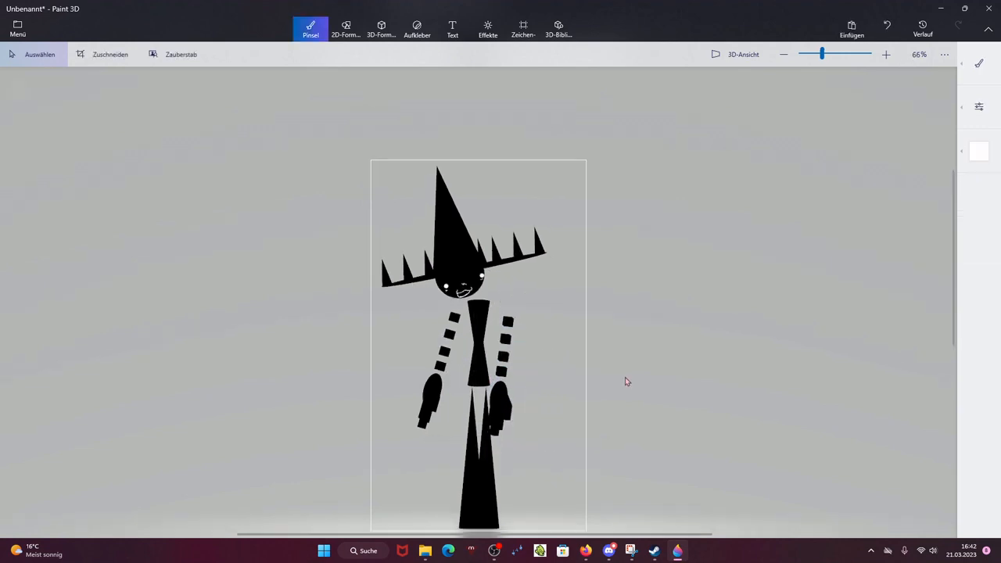
Step: Select the left leg and rotate it outward
scroll(433, 507, "down", 1)
scroll(433, 507, "down", 2)
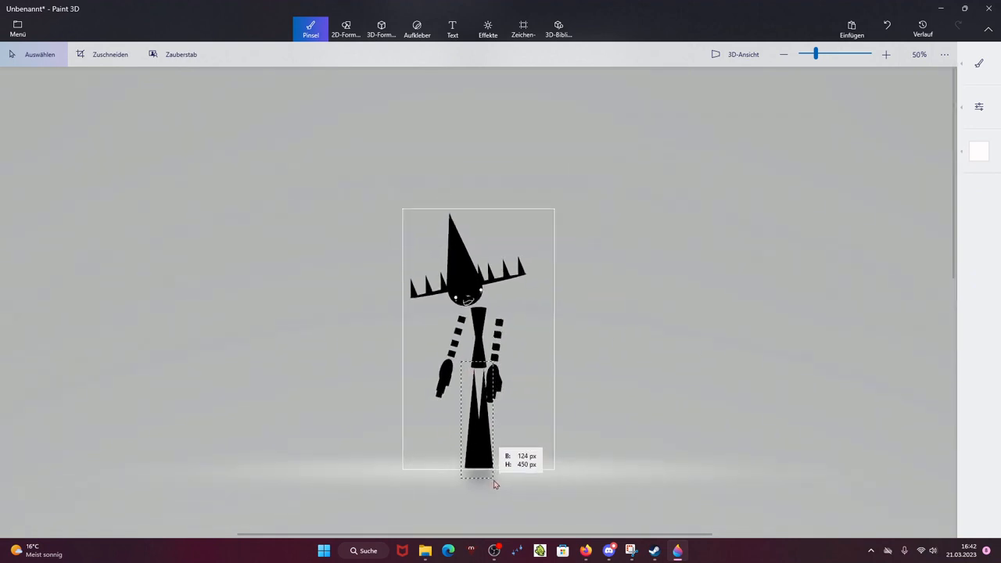
left_click(491, 455)
left_click_drag(474, 335, 496, 338)
left_click_drag(482, 399, 471, 398)
left_click(565, 409)
Step: Select the right leg and rotate it slightly, leaving 3D view again after toggling it on
scroll(542, 408, "up", 2)
scroll(544, 412, "up", 1)
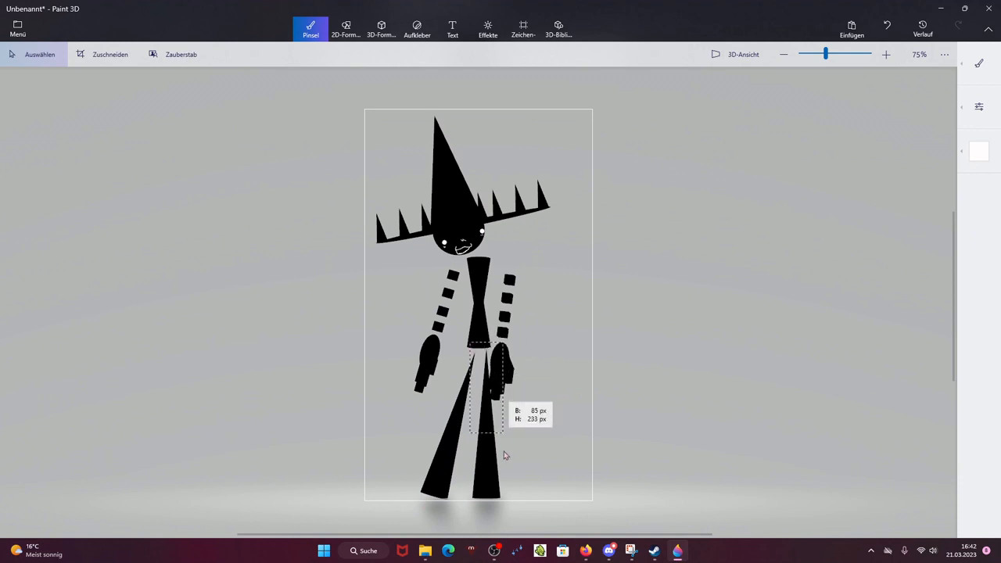
left_click_drag(504, 455, 508, 522)
left_click(677, 97)
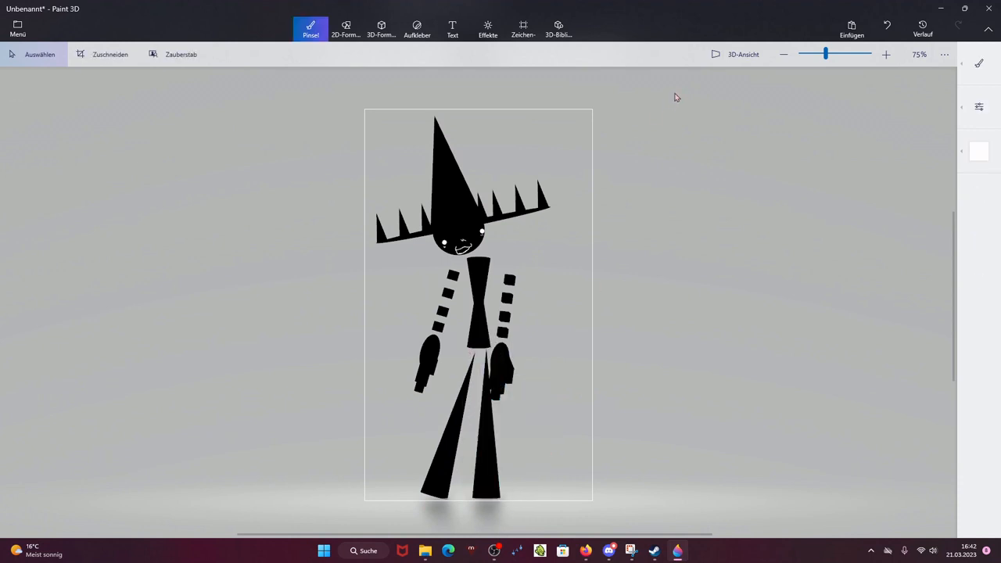
left_click(723, 61)
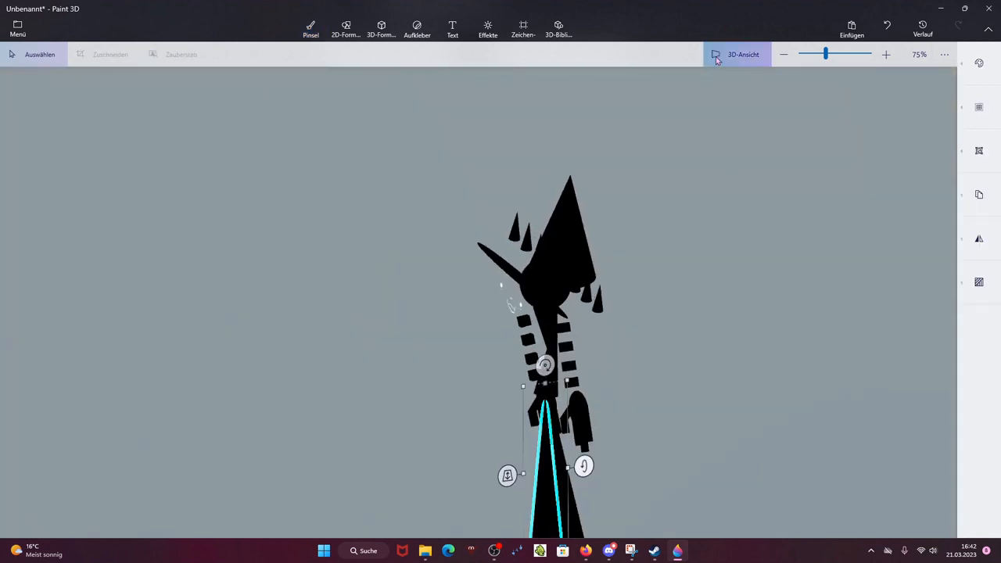
left_click(716, 61)
left_click_drag(487, 321, 480, 328)
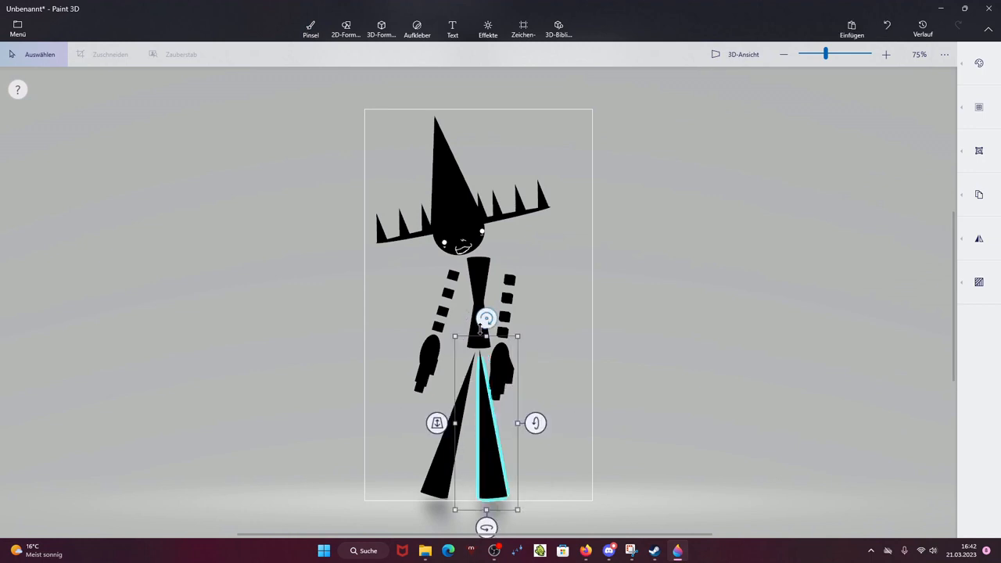
left_click(569, 349)
Step: Select the torso and rotate it slightly to one side
scroll(442, 172, "up", 2)
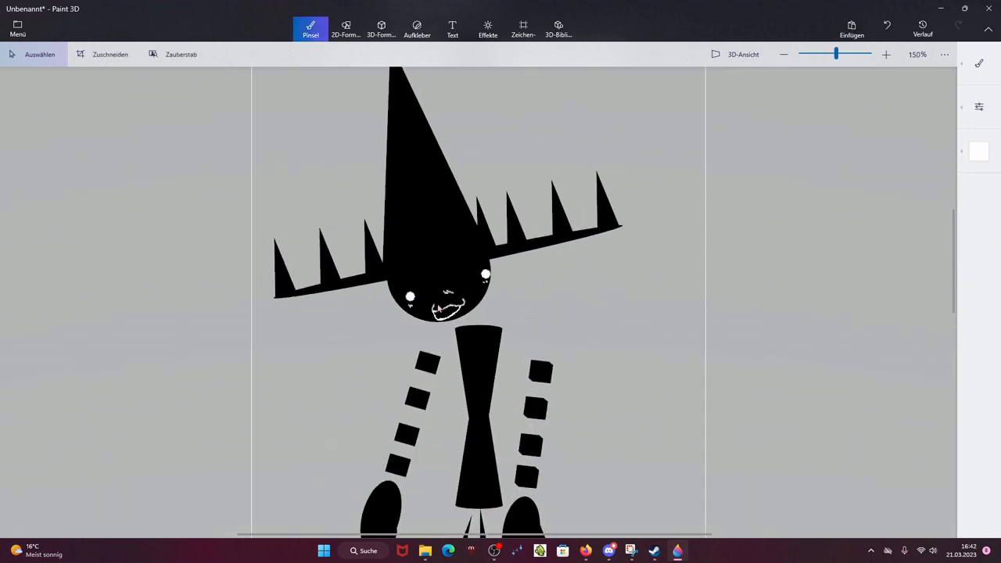
left_click_drag(436, 304, 526, 514)
left_click_drag(475, 300, 465, 300)
left_click(647, 335)
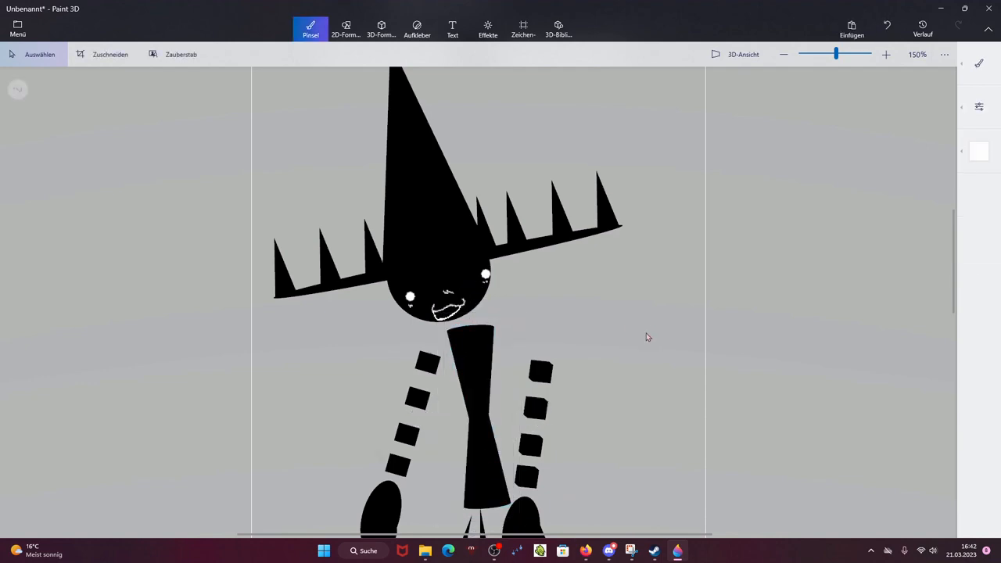
Step: Export the current pose as a transparent 580 × 1000 px PNG named blackmanleft1 in Downloads
scroll(647, 335, "down", 3)
left_click(17, 30)
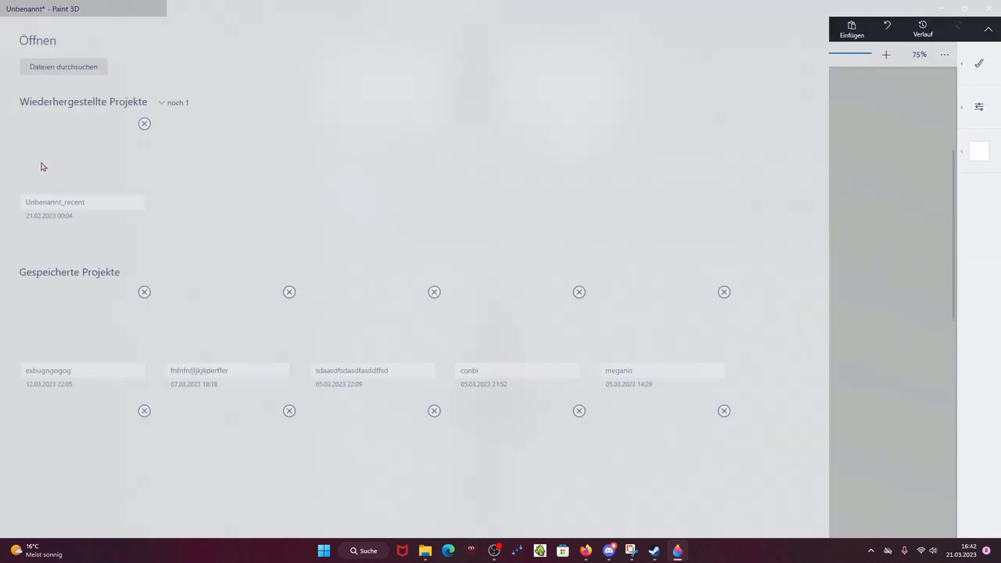
left_click(78, 136)
left_click(213, 98)
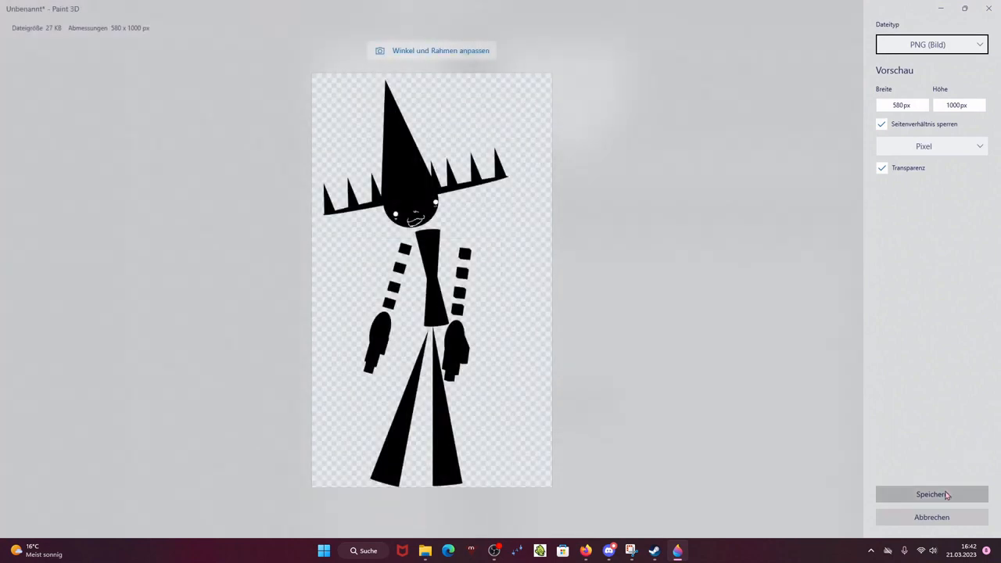
left_click(942, 492)
type("blackman")
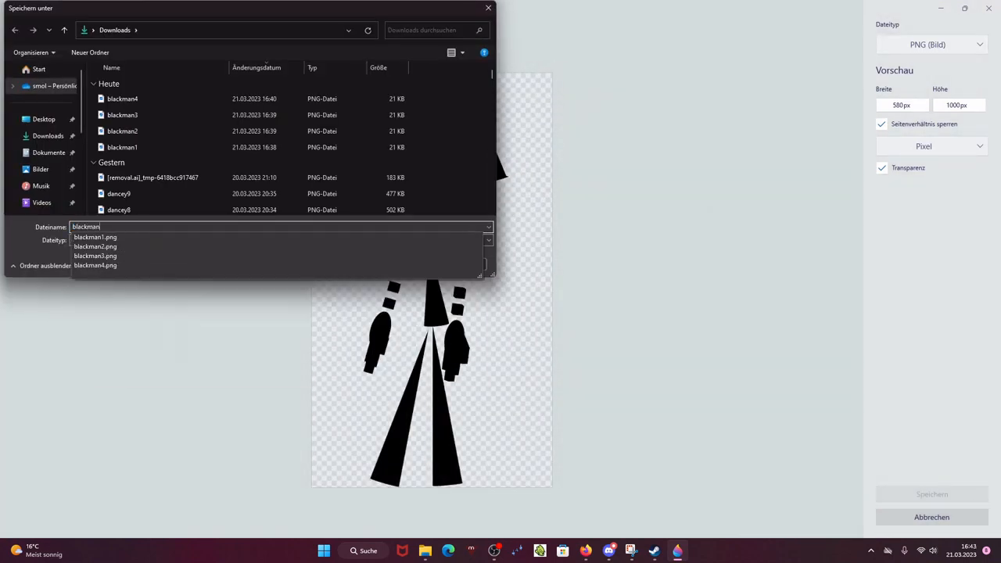
type("po")
key("BackSpace")
key("BackSpace")
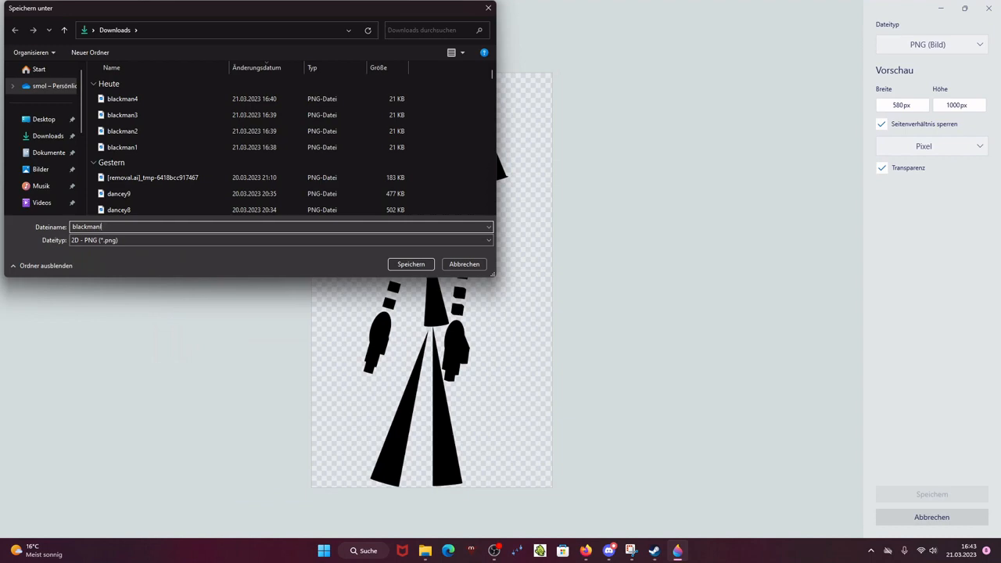
key("Return")
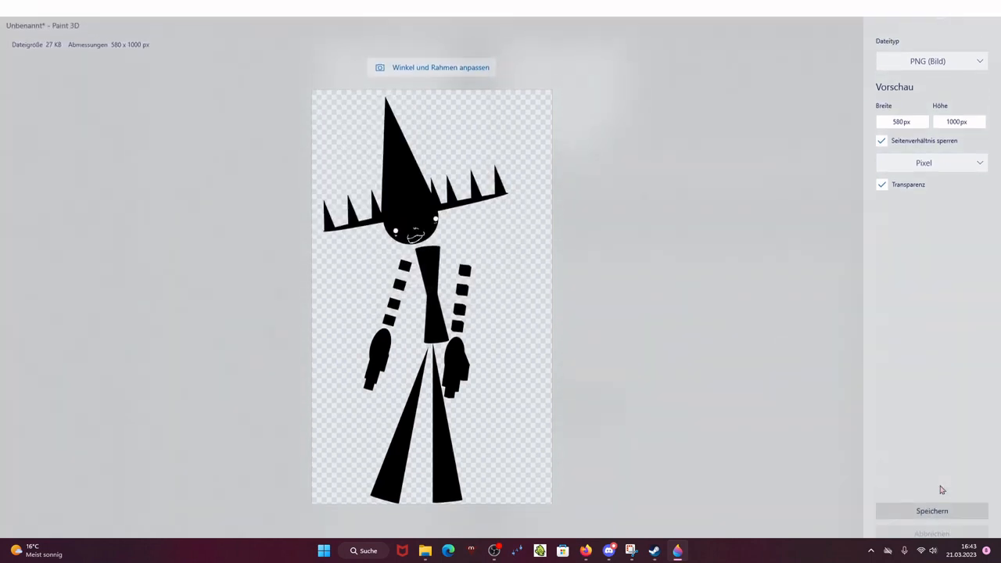
Step: Select the hat and head and rotate them slightly to adjust their tilt
left_click_drag(303, 149, 648, 332)
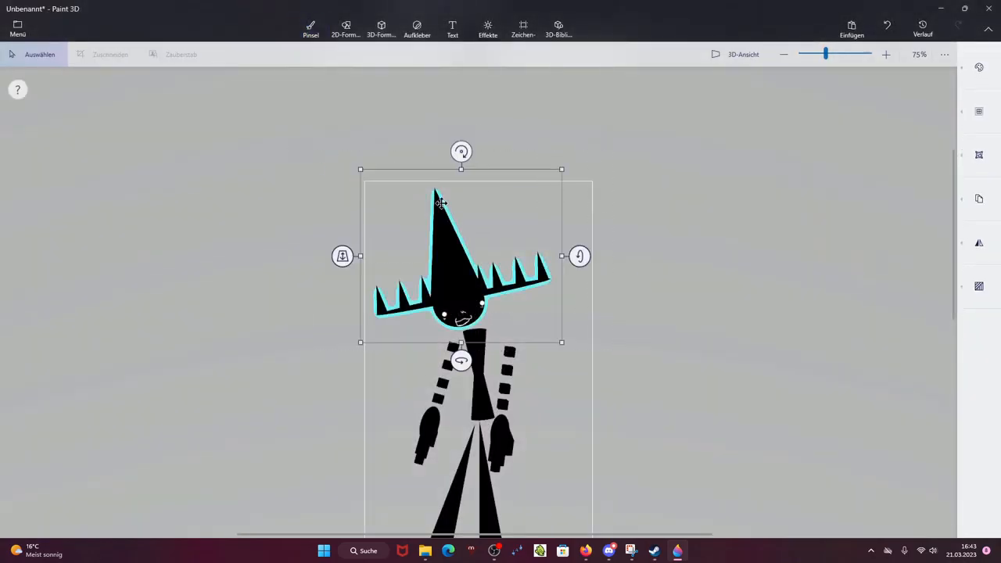
left_click(451, 146)
left_click_drag(346, 160, 582, 302)
left_click_drag(313, 112, 633, 335)
left_click_drag(463, 150, 452, 146)
left_click_drag(463, 210, 455, 211)
left_click(586, 246)
left_click_drag(472, 307, 494, 330)
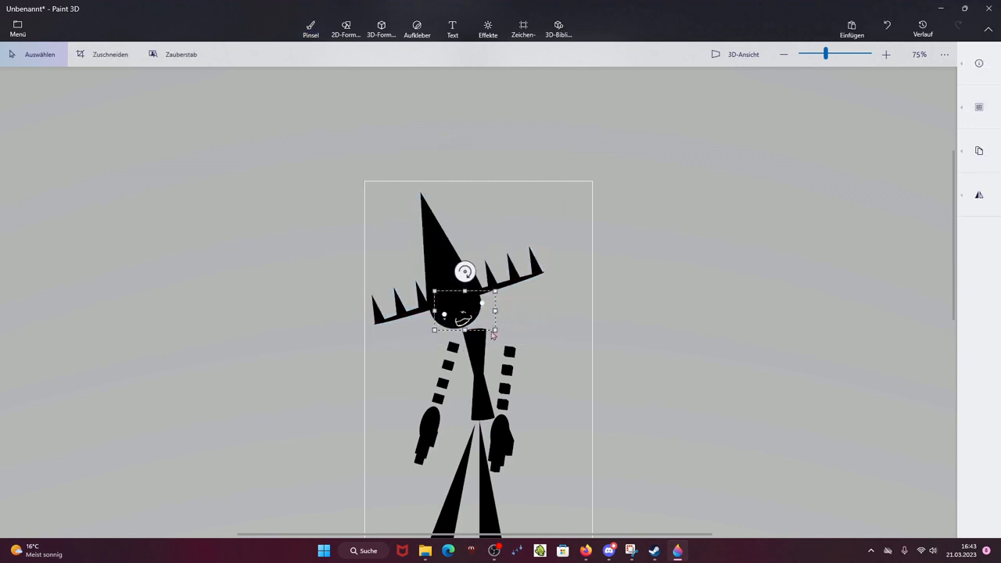
key("Escape")
scroll(548, 336, "down", 1)
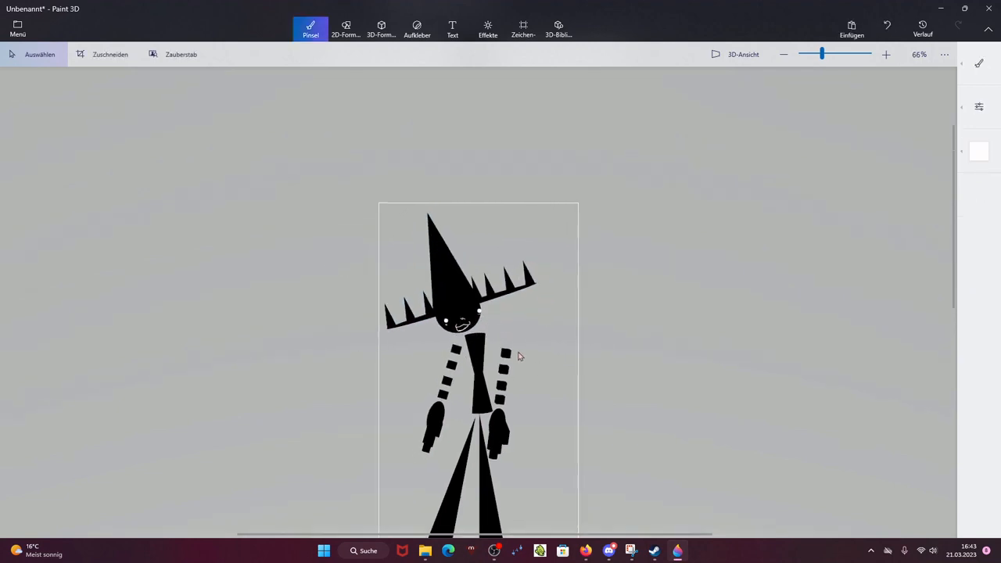
mouse_move(393, 345)
left_mouse_down()
mouse_move(474, 368)
mouse_move(467, 464)
left_mouse_up()
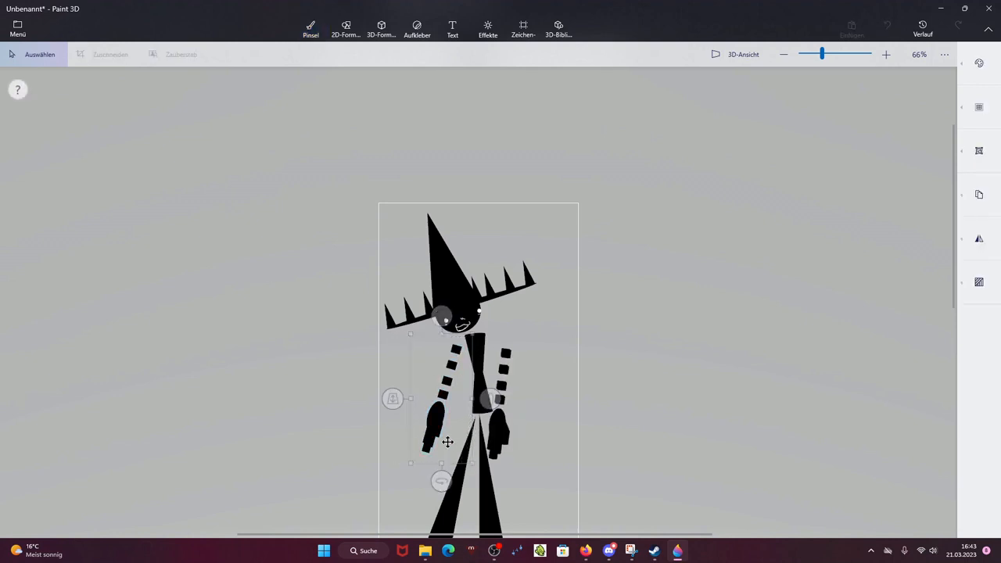
key("Escape")
left_click_drag(473, 317, 539, 497)
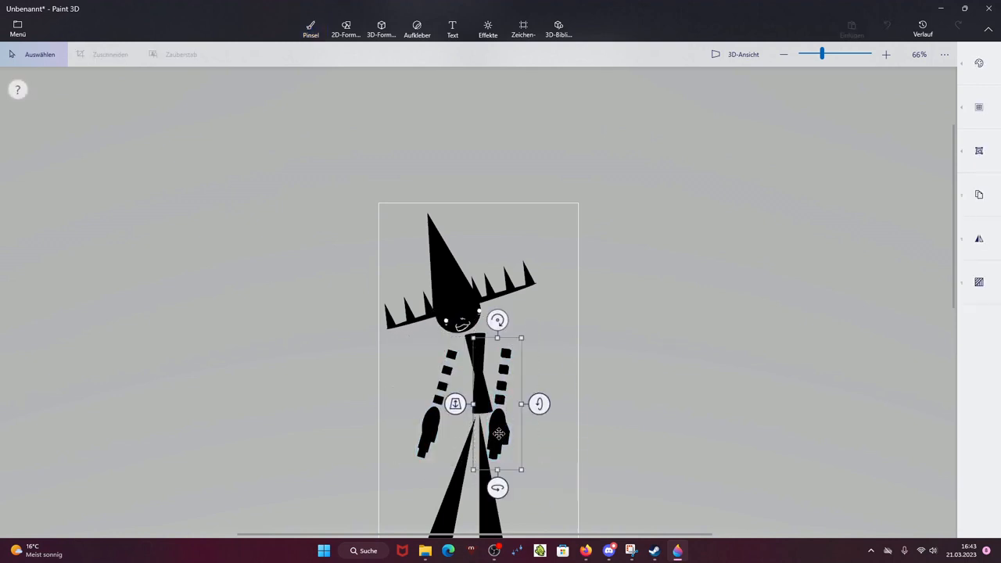
key("Escape")
scroll(597, 442, "down", 2)
scroll(555, 384, "up", 2)
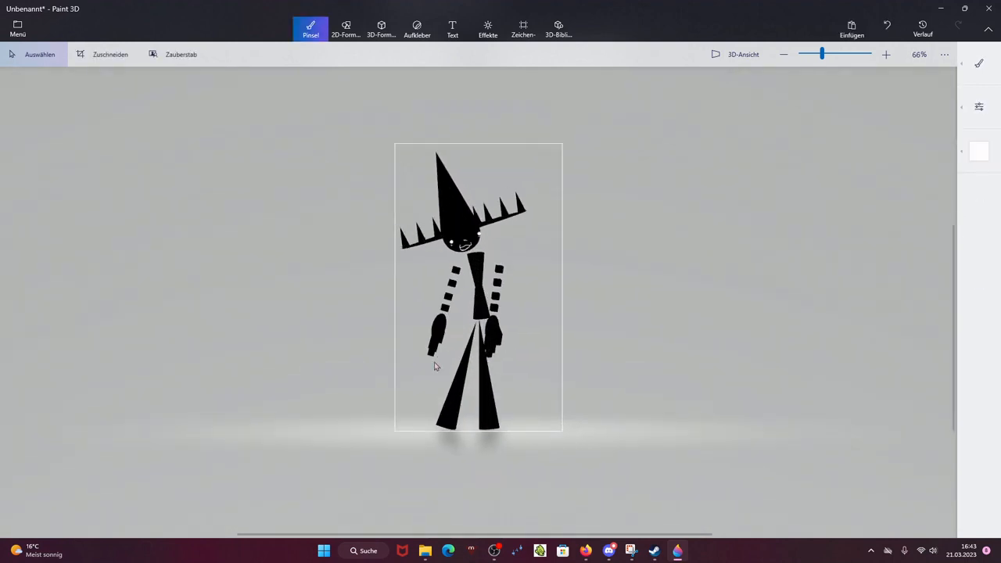
left_click_drag(442, 299, 515, 471)
key("Escape")
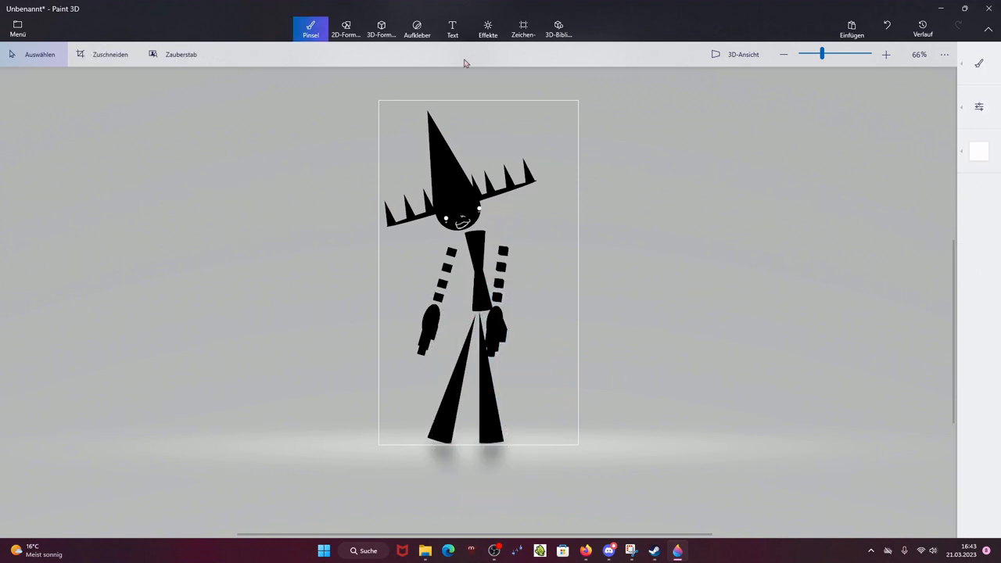
Step: Export the adjusted pose as another PNG image in Downloads, named blackmanle
left_click(17, 28)
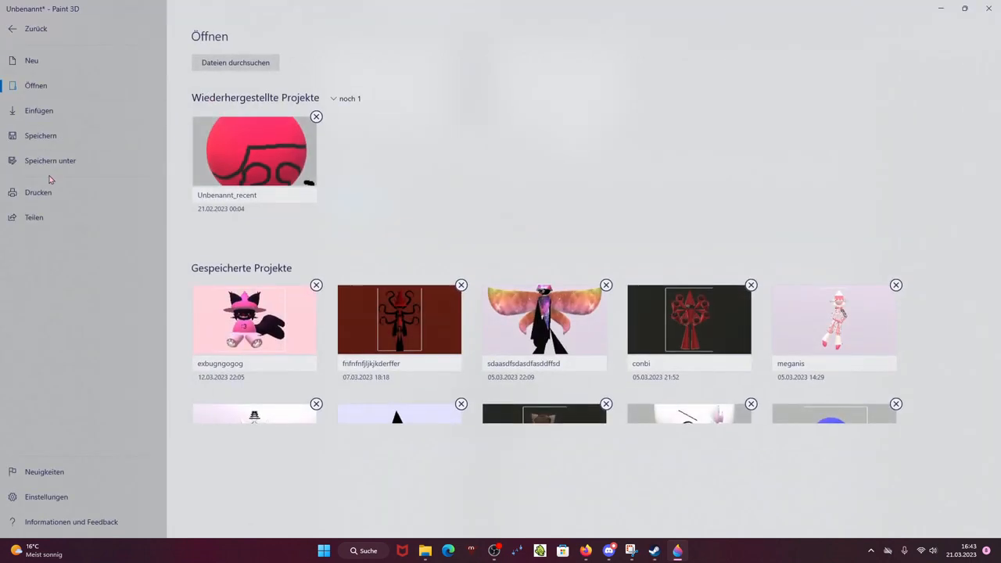
left_click(83, 162)
left_click(229, 95)
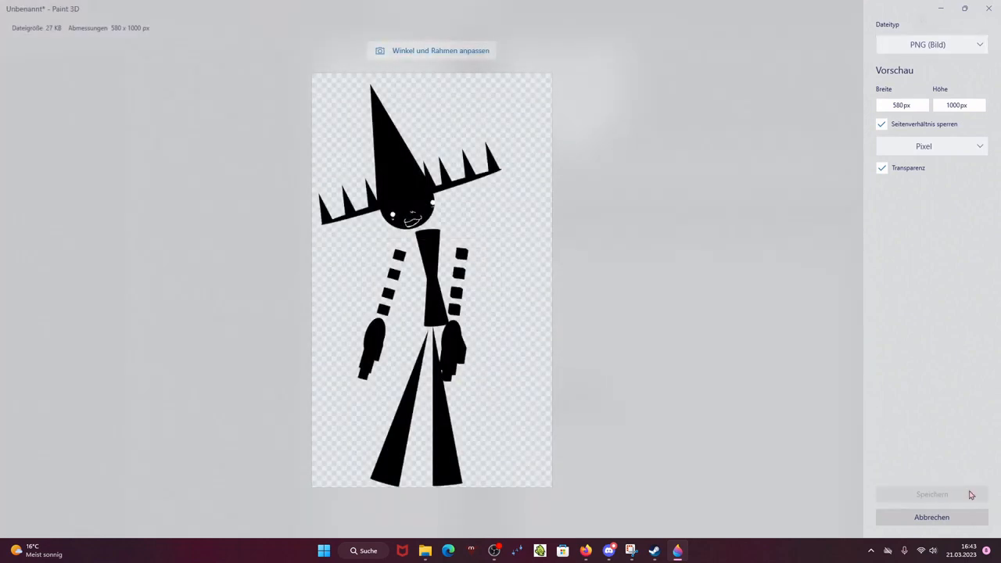
left_click(944, 496)
type("bl")
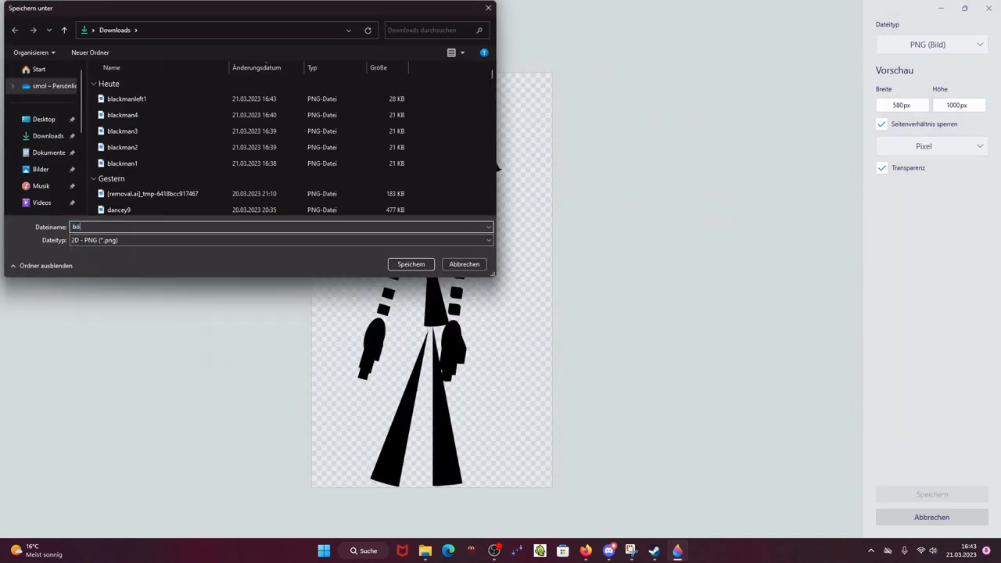
type("ack,a")
key("BackSpace")
key("BackSpace")
key("BackSpace")
key("BackSpace")
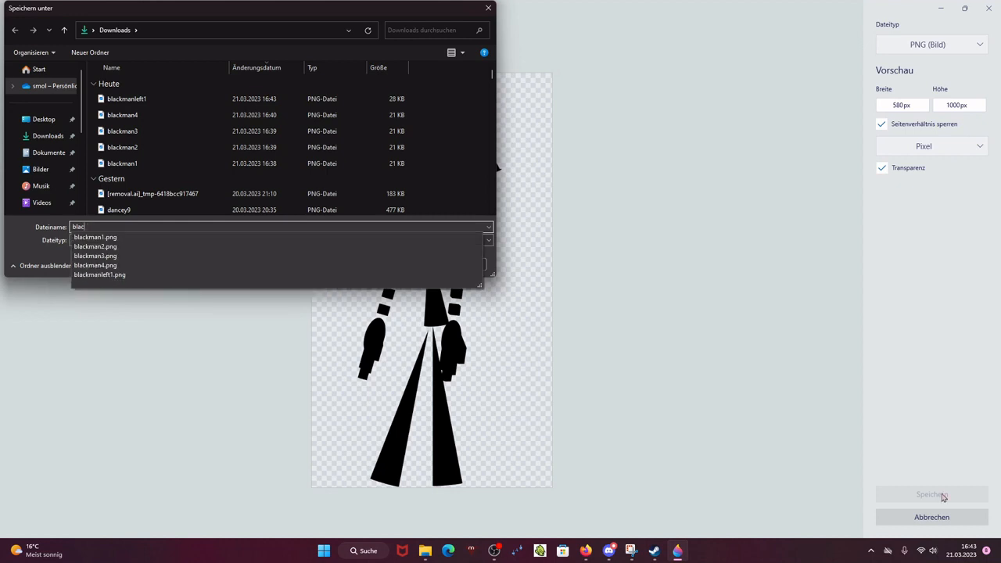
type("kmanl")
key("BackSpace")
type("lef")
key("Return")
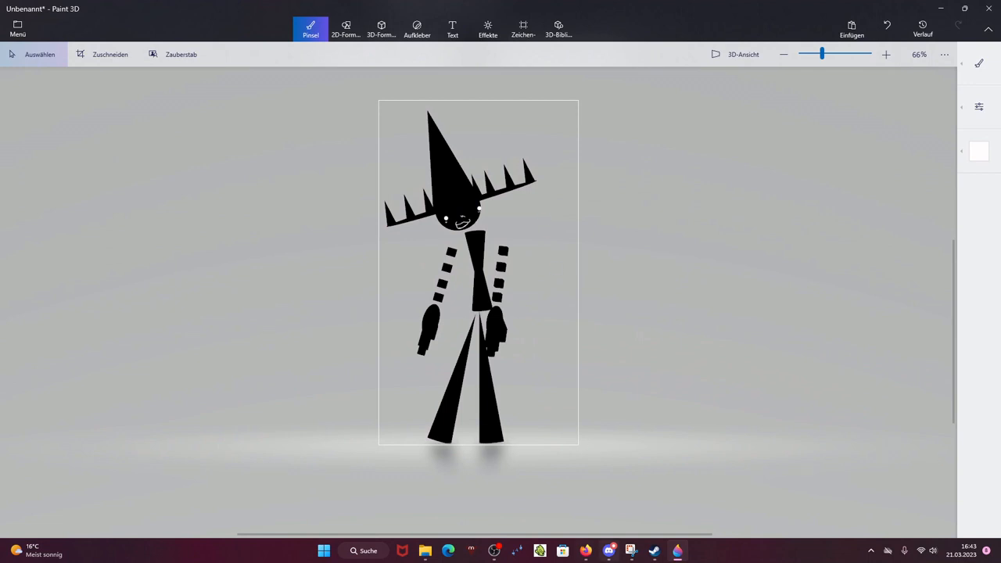
mouse_move(582, 556)
left_click(583, 551)
mouse_move(678, 551)
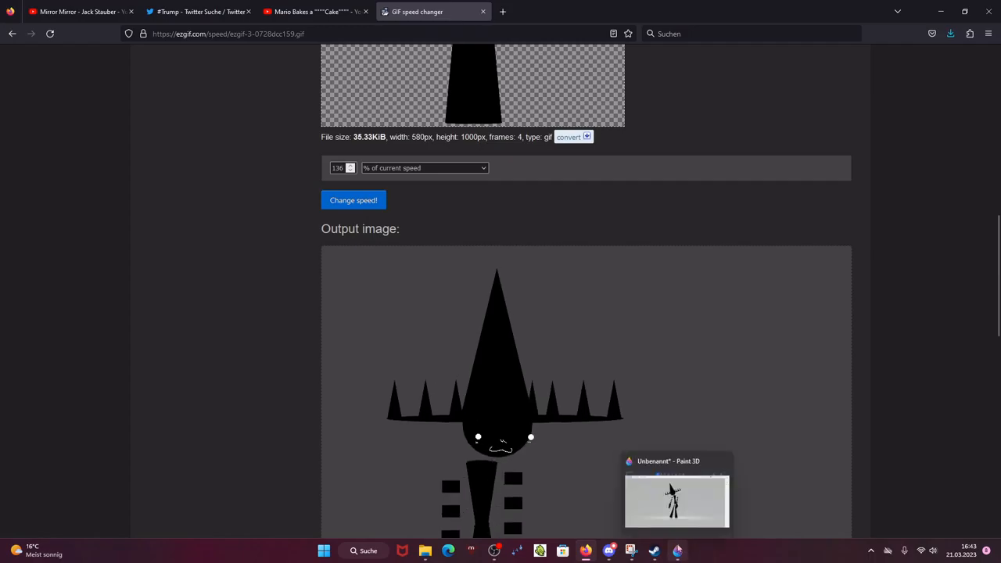
left_click(676, 501)
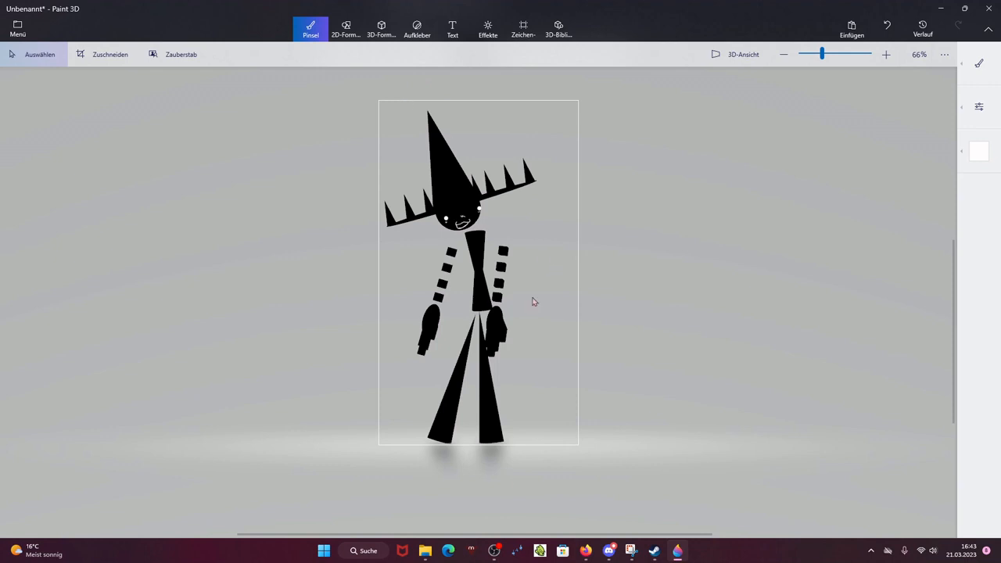
Step: Open the Downloads folder in File Explorer to look over the exported pose images
left_click(494, 551)
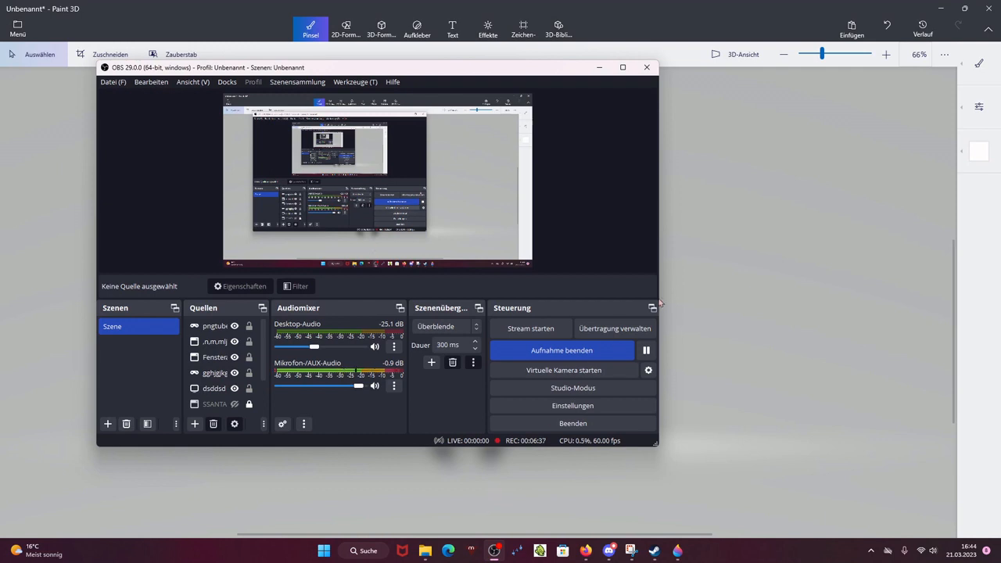
left_click(424, 551)
left_click(245, 319)
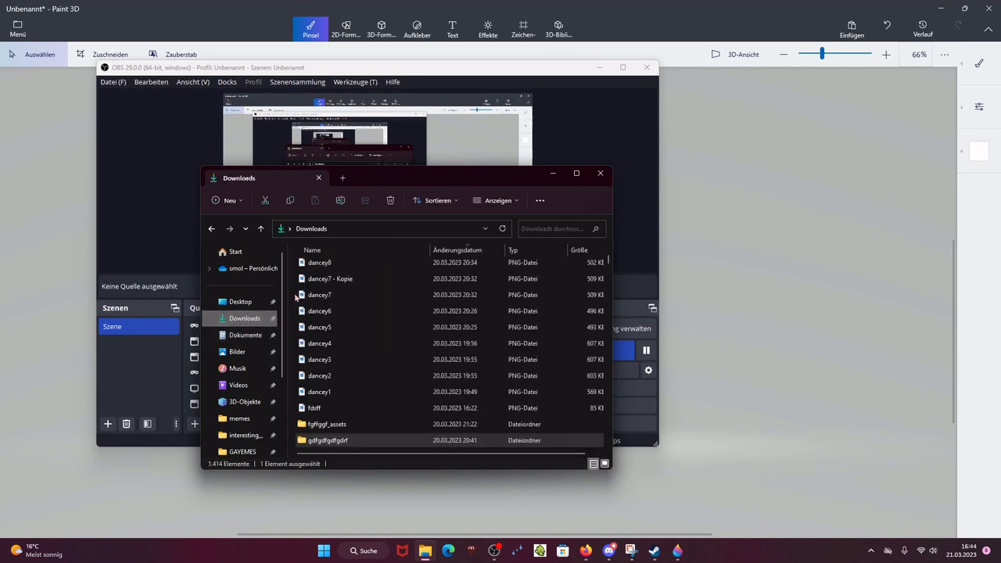
left_click_drag(292, 283, 344, 367)
left_click(390, 200)
left_click(749, 258)
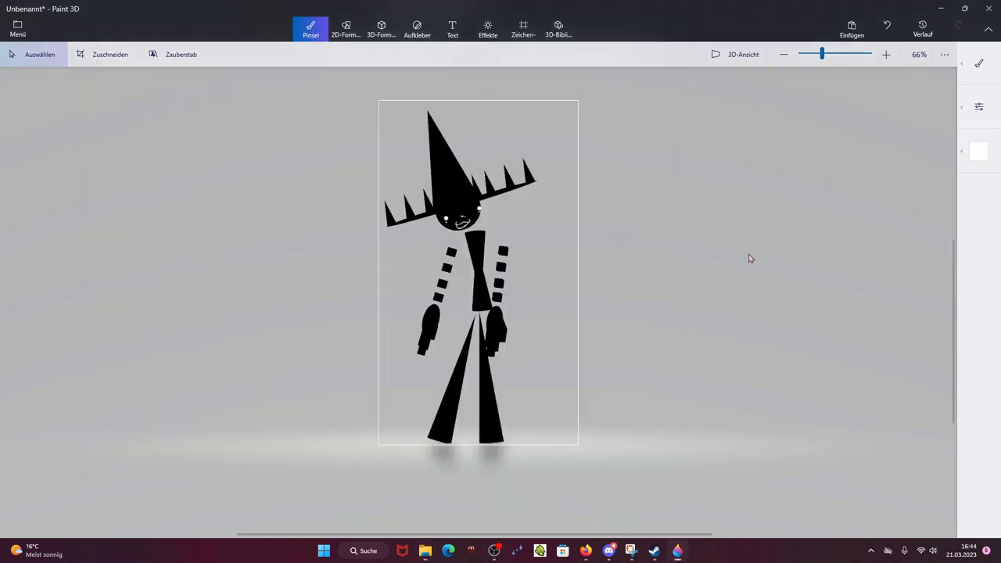